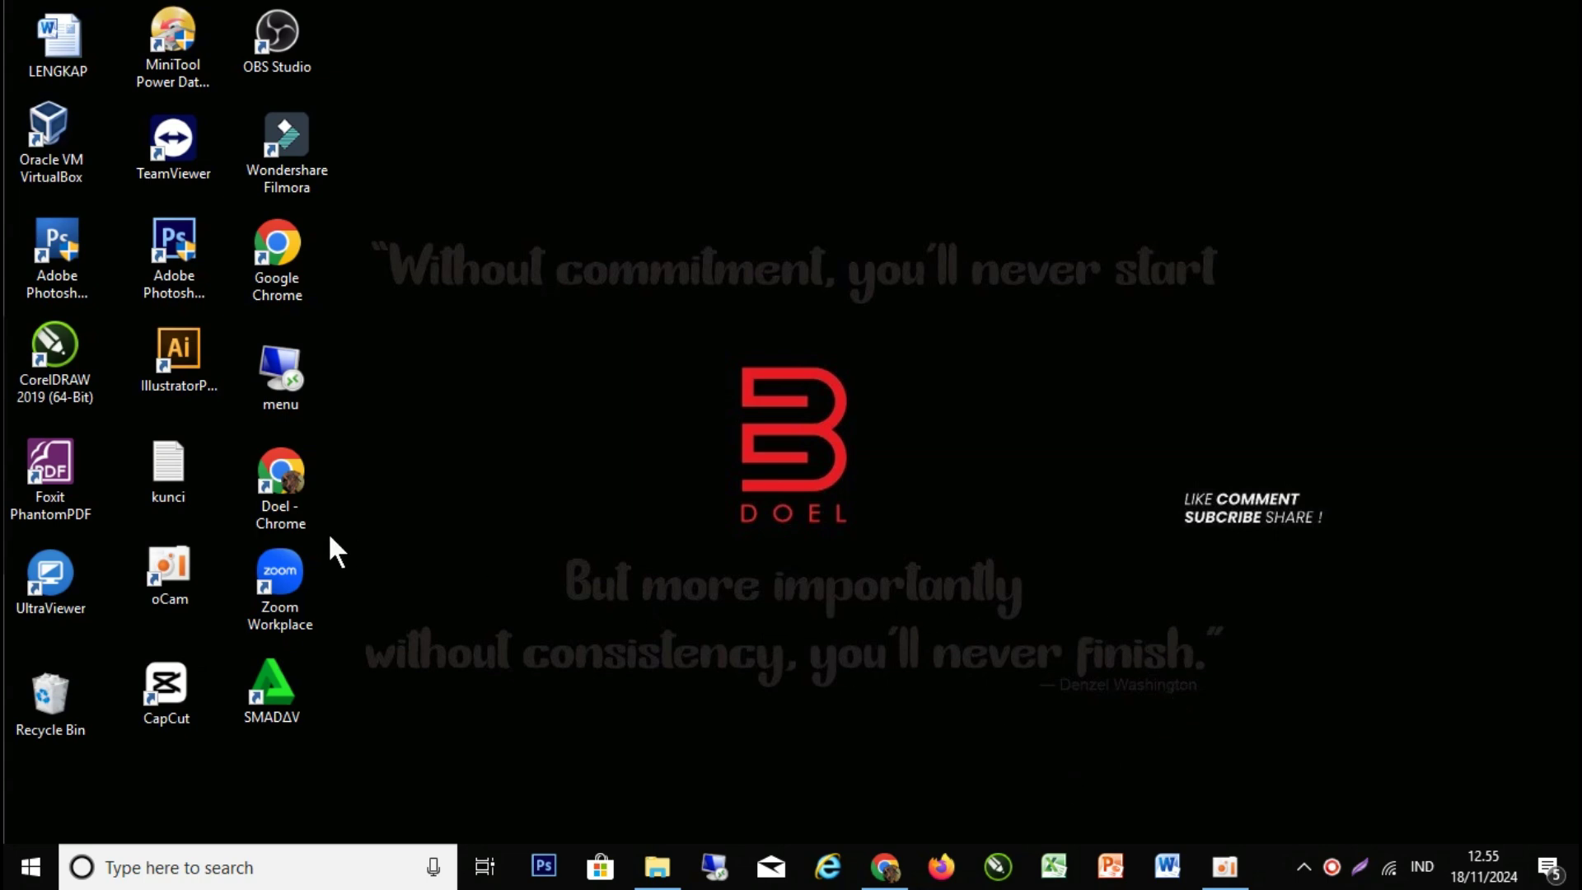
- Refresh the desktop and bring the Chrome window showing YouTube back to the front
{"action": "right_click", "coordinate": [659, 234]}
{"action": "left_click", "coordinate": [748, 298]}
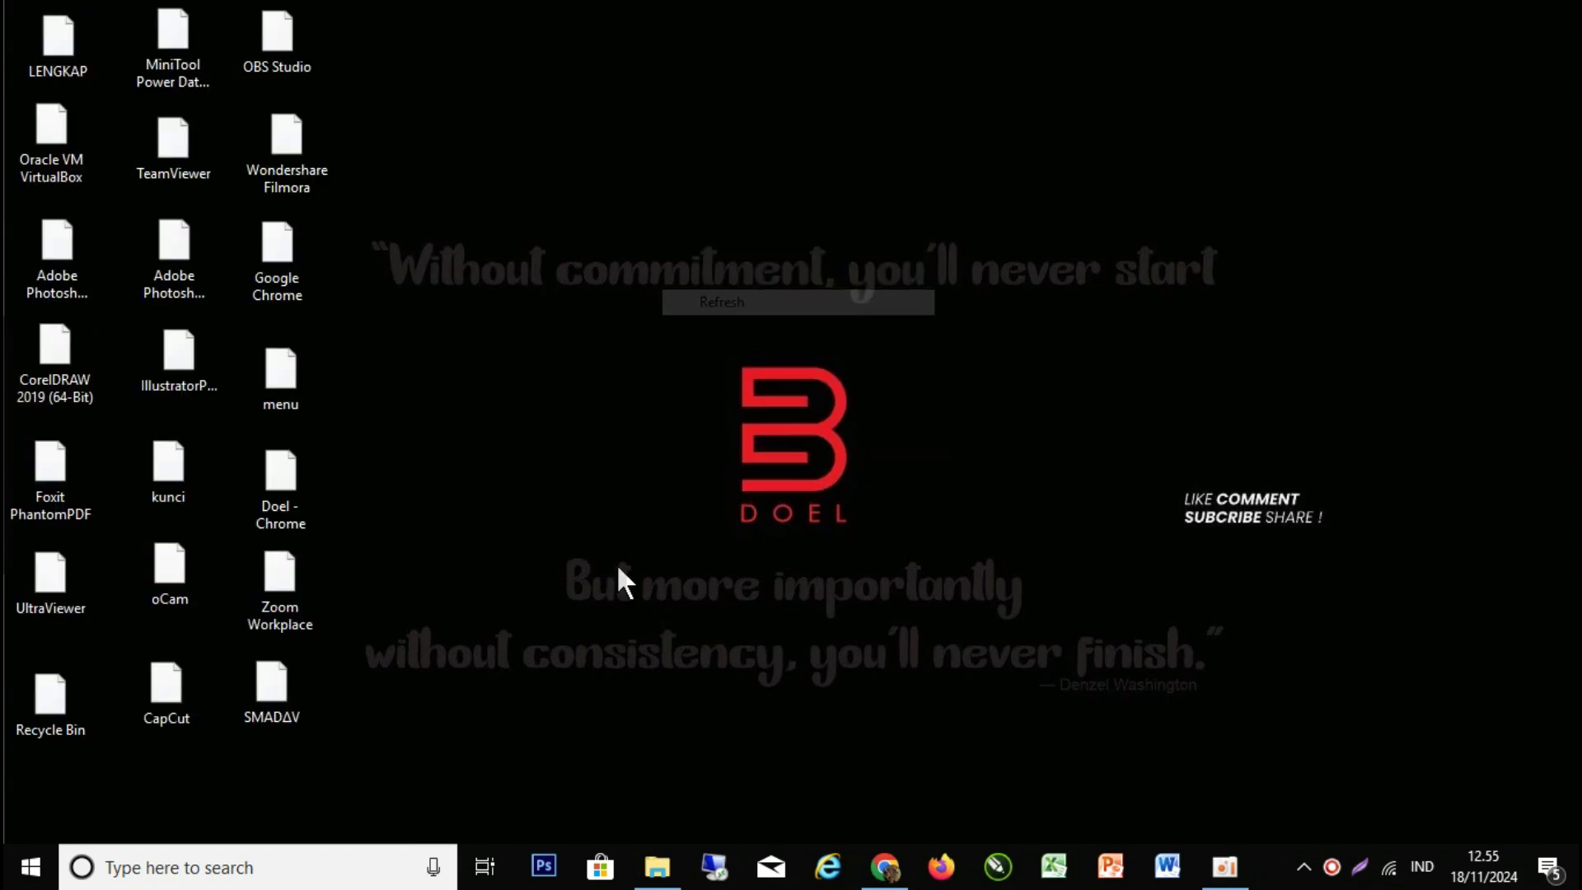
{"action": "left_click", "coordinate": [886, 867]}
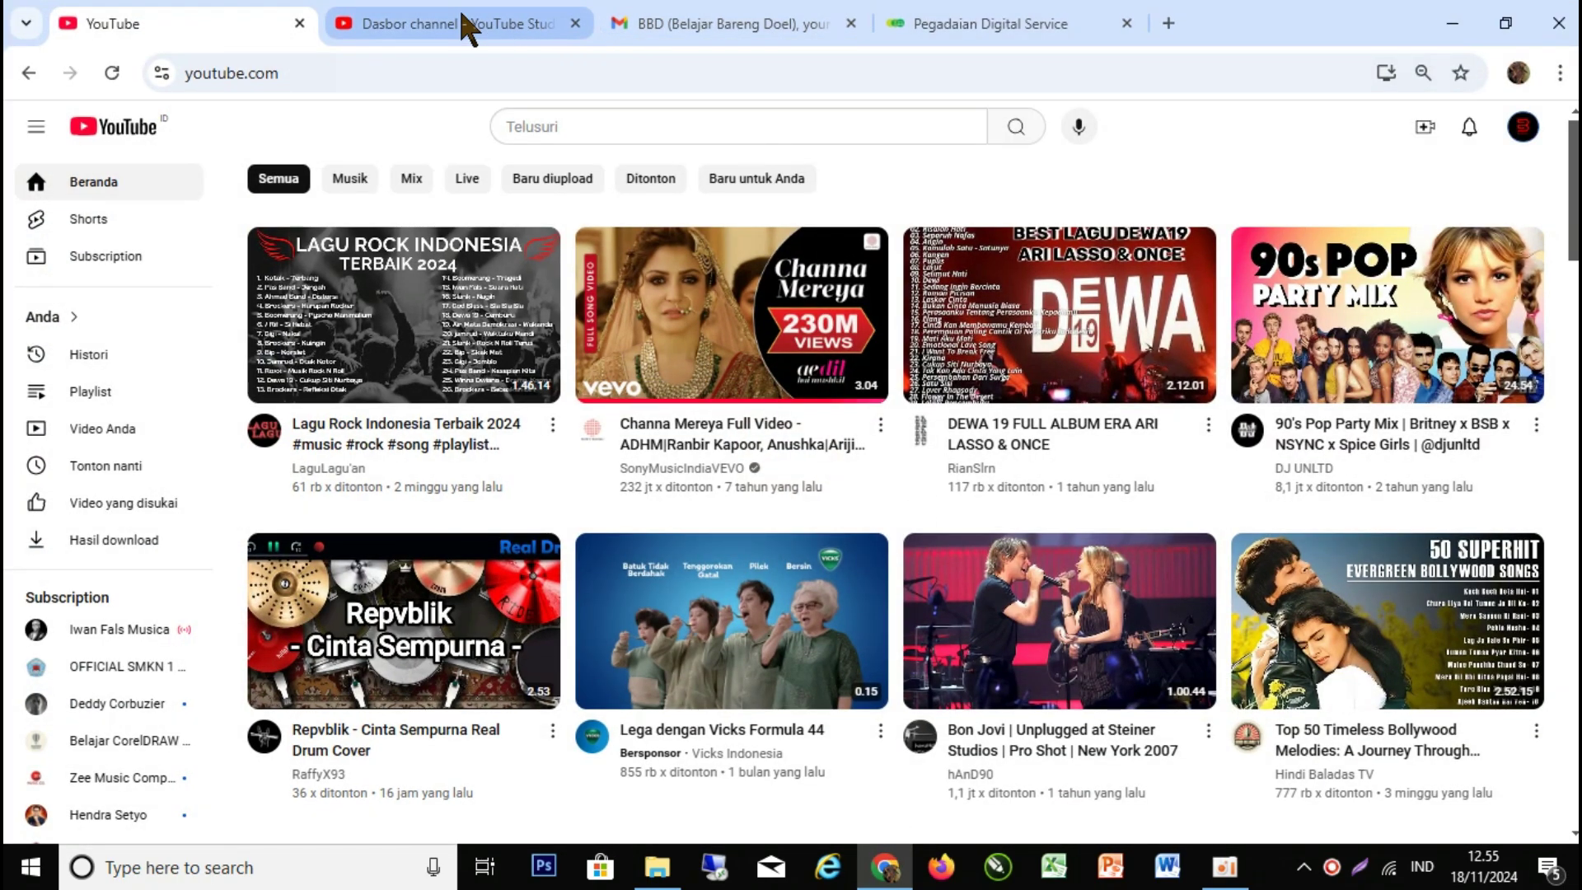
- Switch to the YouTube Studio tab and scroll through the channel dashboard
{"action": "left_click", "coordinate": [461, 15]}
{"action": "scroll", "coordinate": [906, 612], "scroll_direction": "down", "scroll_amount": 3}
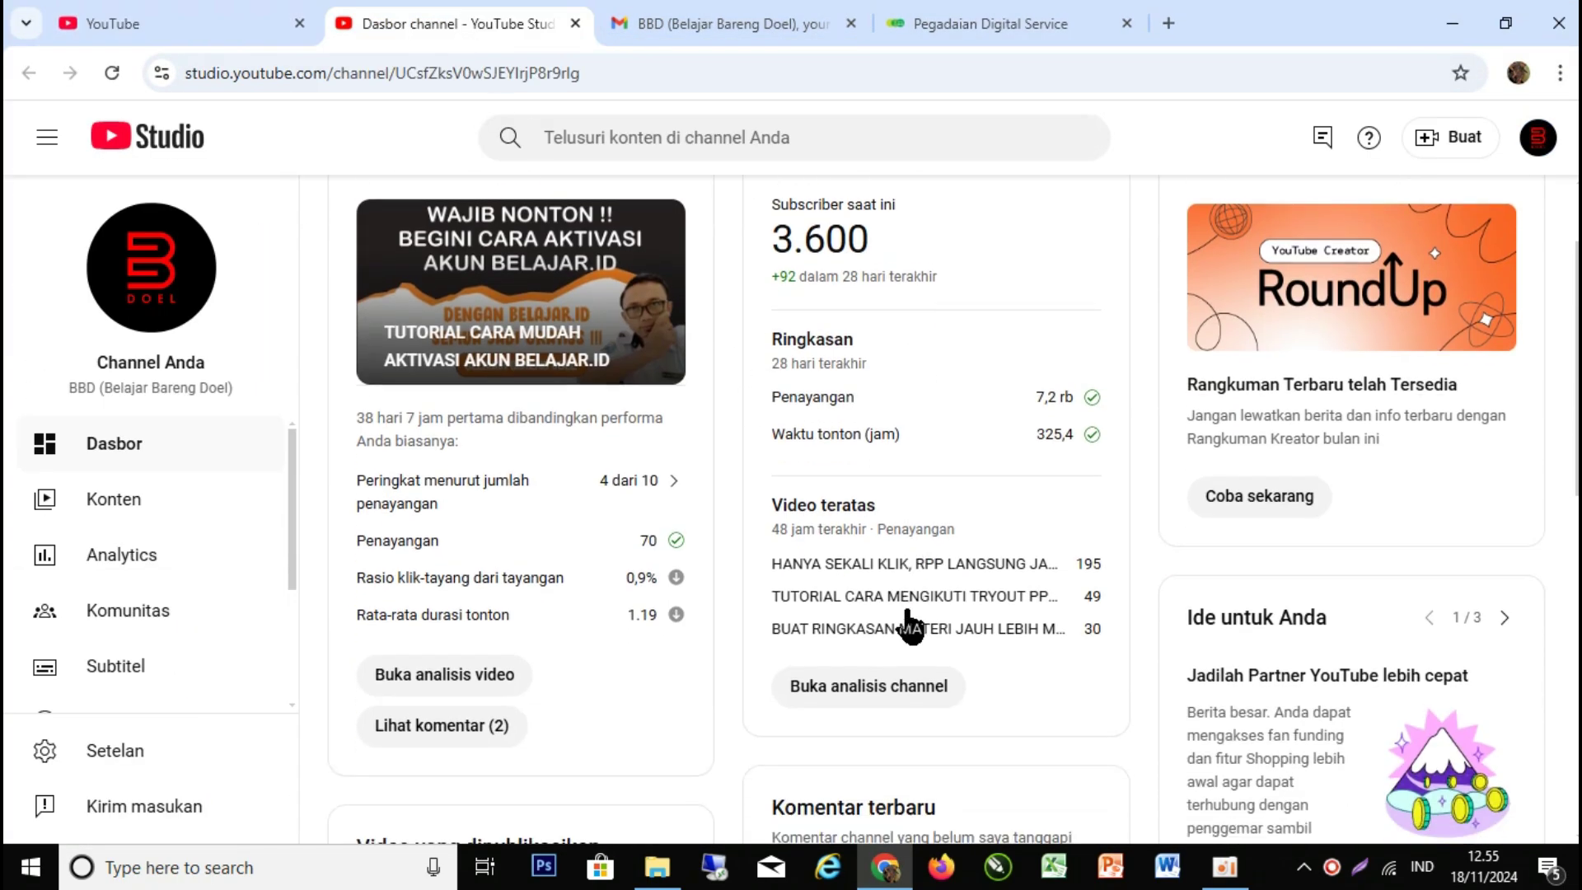
{"action": "scroll", "coordinate": [906, 611], "scroll_direction": "down", "scroll_amount": 3}
{"action": "scroll", "coordinate": [906, 608], "scroll_direction": "up", "scroll_amount": 2}
{"action": "scroll", "coordinate": [901, 600], "scroll_direction": "up", "scroll_amount": 3}
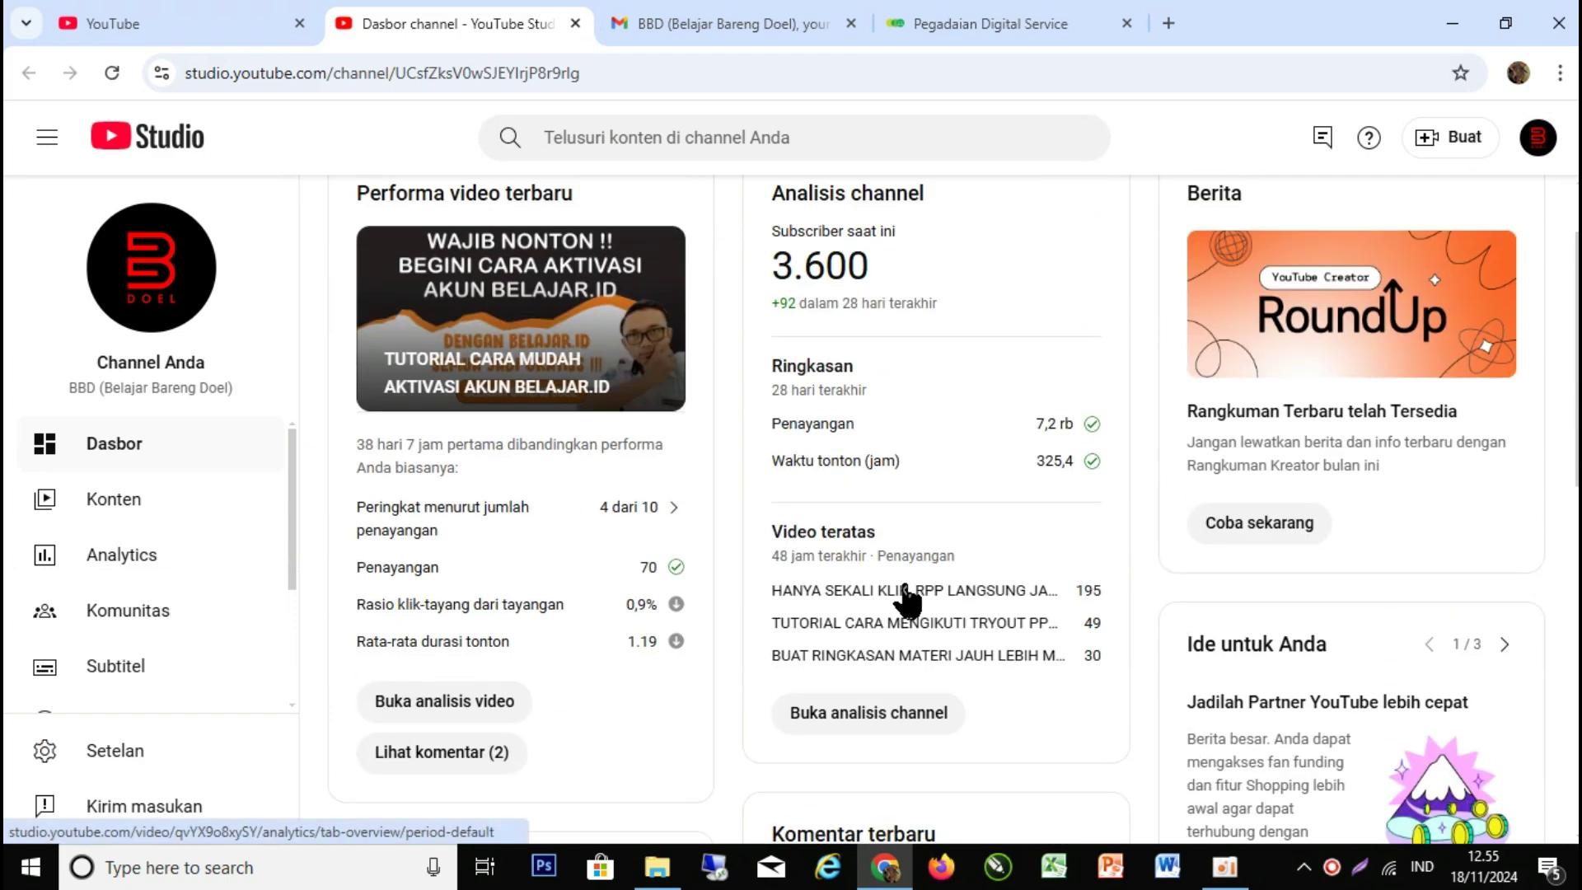
{"action": "scroll", "coordinate": [901, 601], "scroll_direction": "down", "scroll_amount": 2}
{"action": "scroll", "coordinate": [495, 379], "scroll_direction": "down", "scroll_amount": 2}
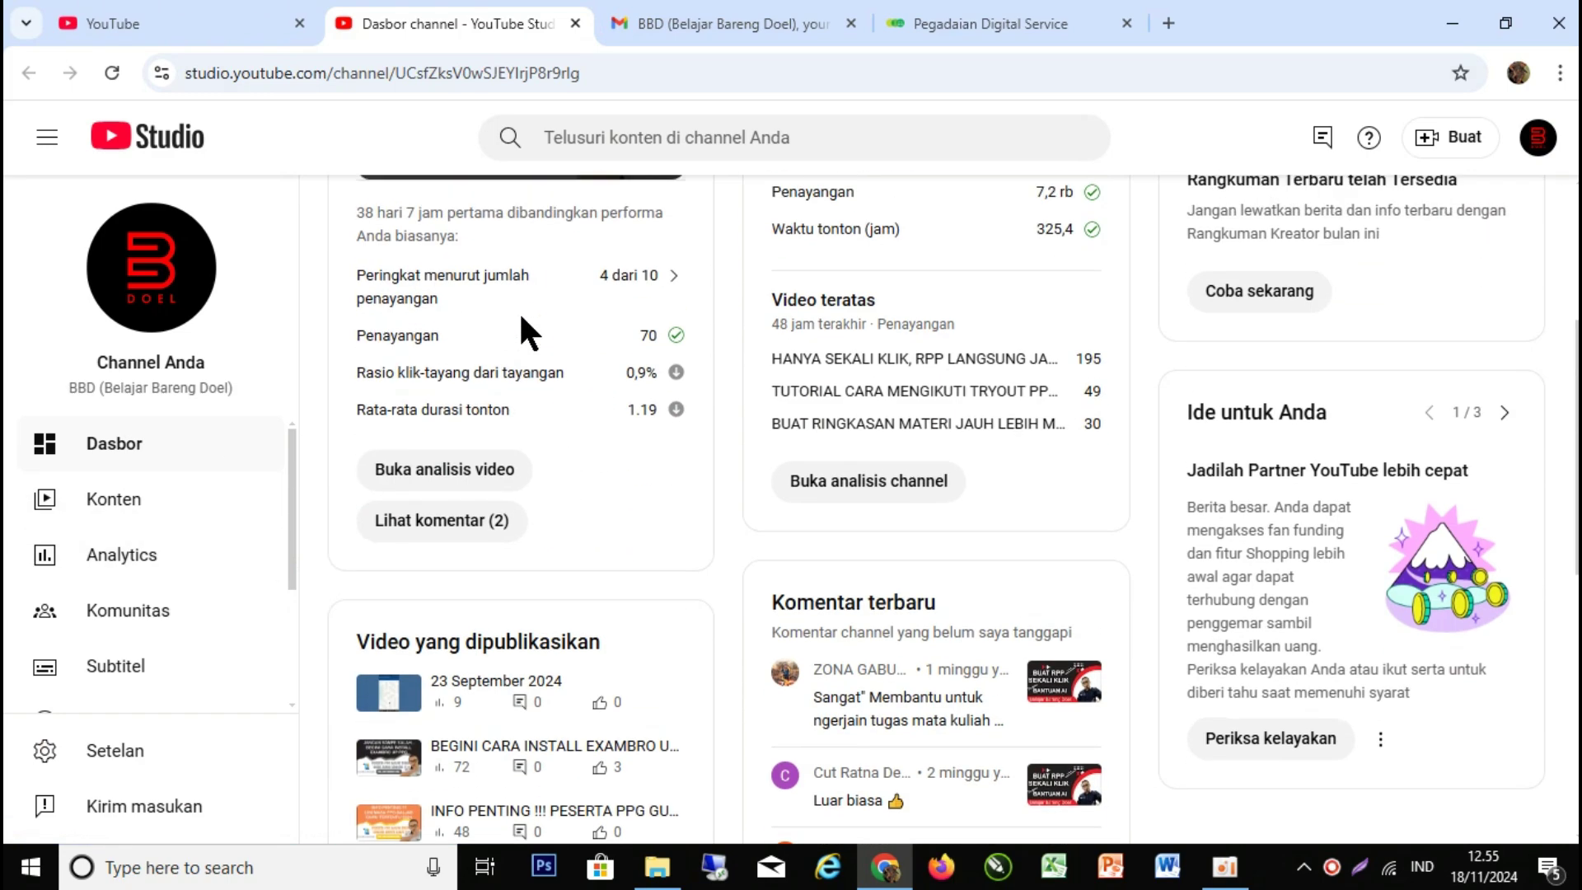
{"action": "scroll", "coordinate": [939, 511], "scroll_direction": "up", "scroll_amount": 4}
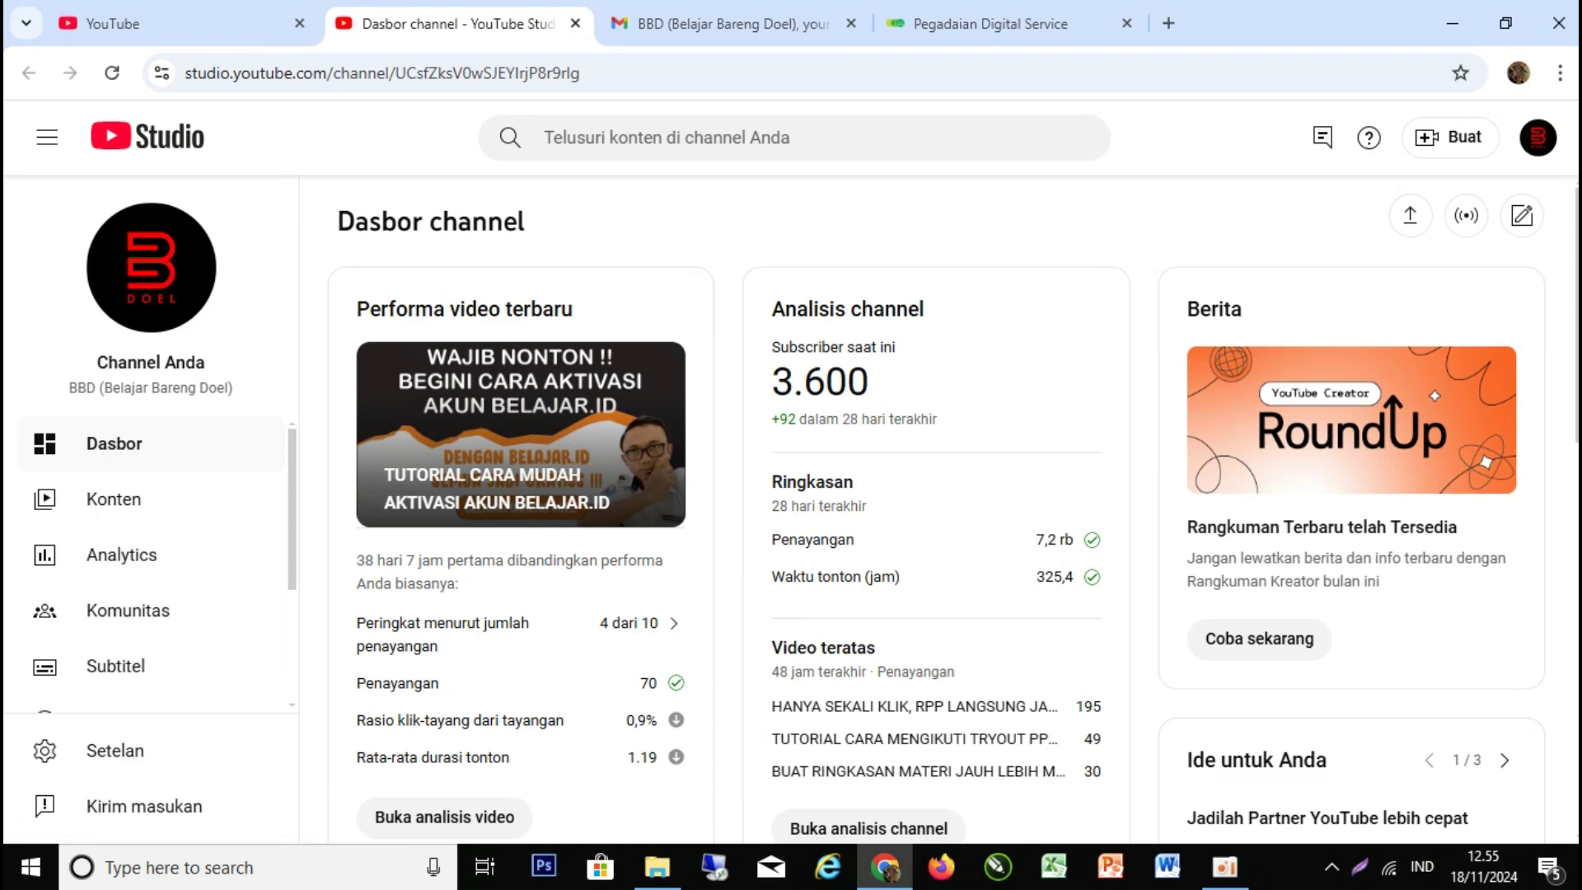
- Open the channel's public page, browse its uploaded videos list, then minimize Chrome
{"action": "left_click", "coordinate": [160, 281]}
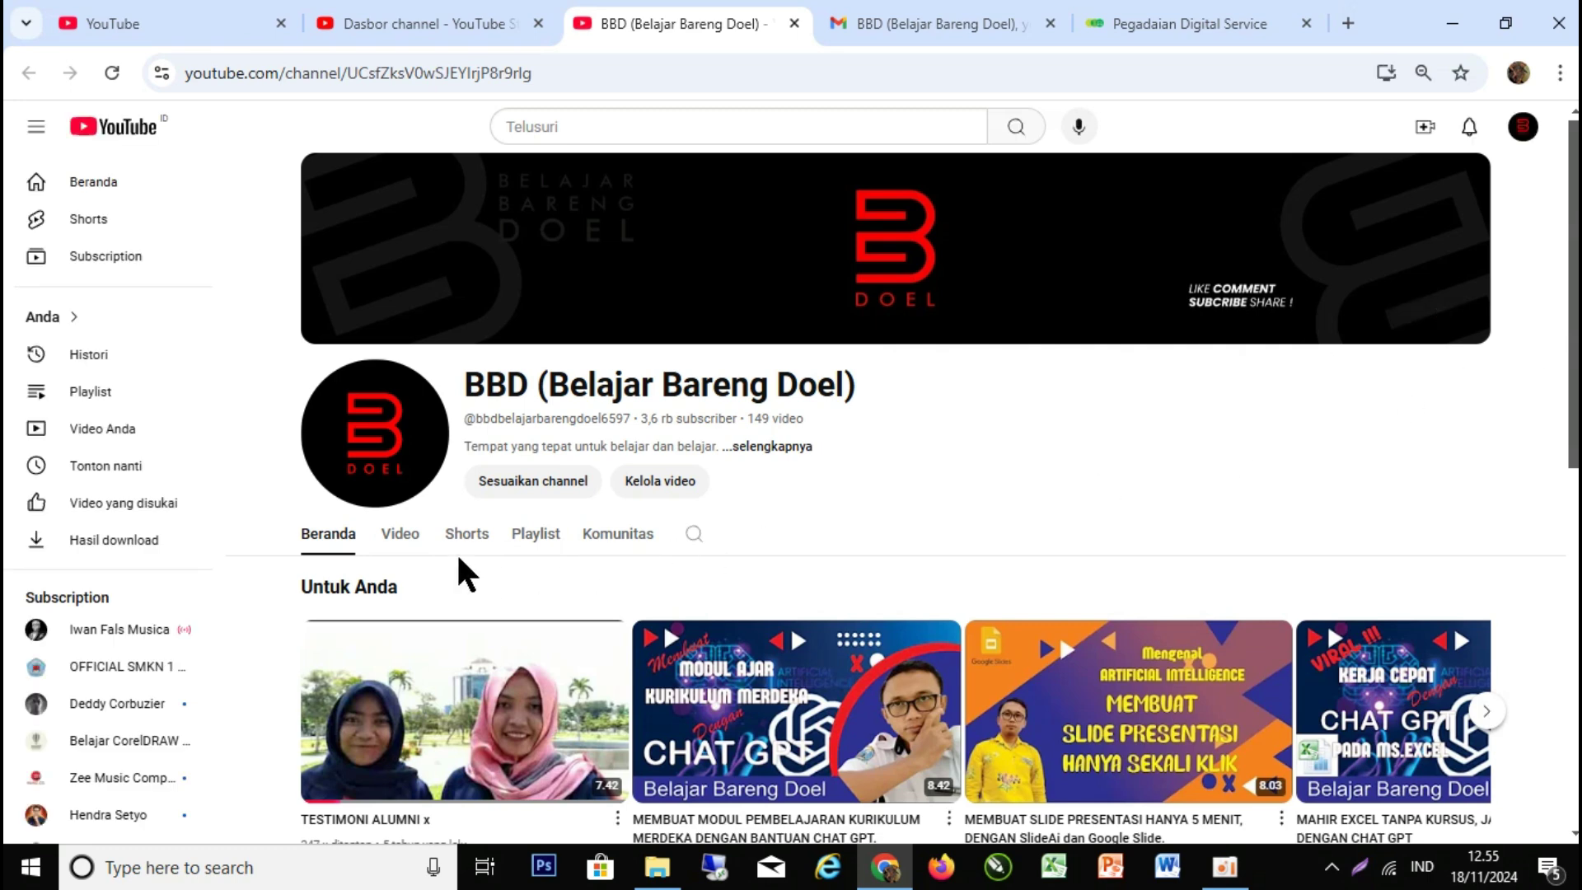
{"action": "left_click", "coordinate": [402, 534]}
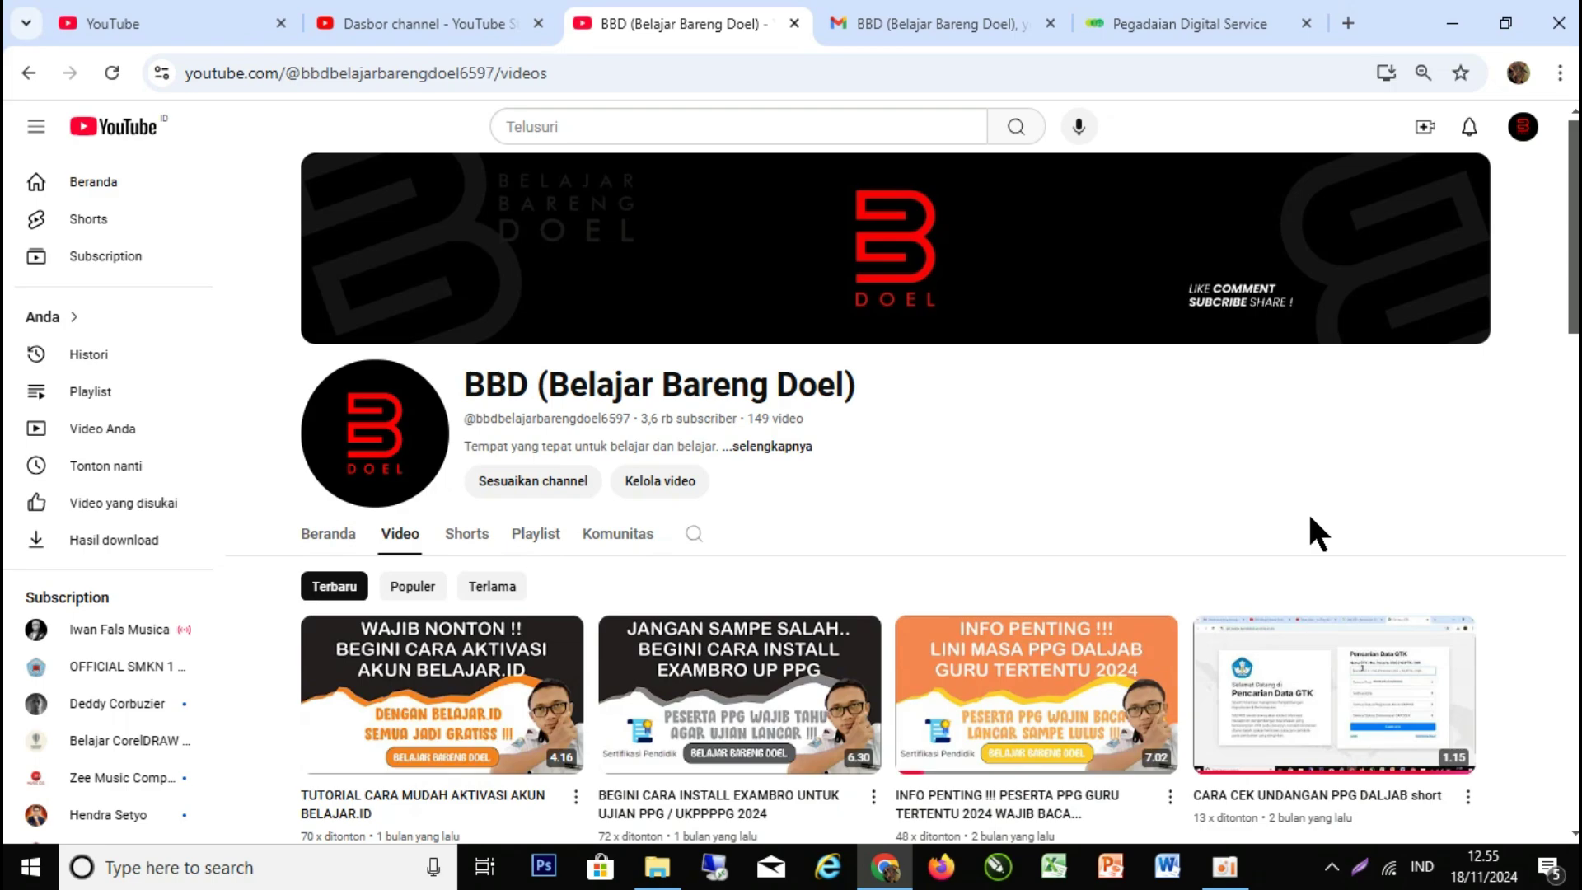
{"action": "scroll", "coordinate": [1310, 518], "scroll_direction": "down", "scroll_amount": 6}
{"action": "scroll", "coordinate": [1312, 521], "scroll_direction": "down", "scroll_amount": 2}
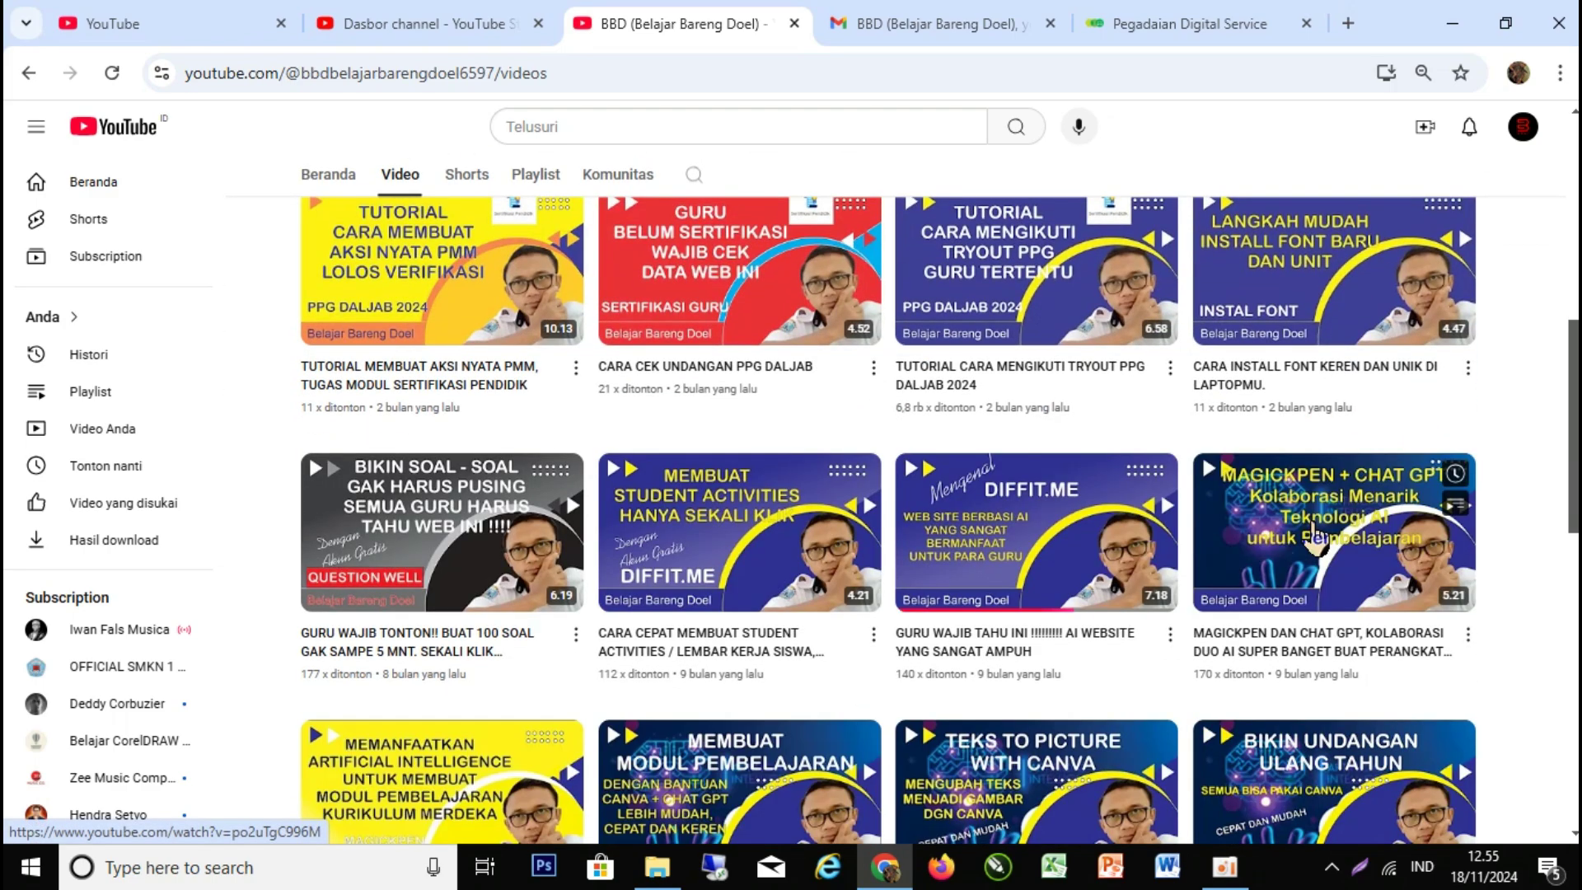
{"action": "scroll", "coordinate": [1314, 540], "scroll_direction": "down", "scroll_amount": 3}
{"action": "scroll", "coordinate": [1315, 541], "scroll_direction": "down", "scroll_amount": 3}
{"action": "scroll", "coordinate": [1314, 540], "scroll_direction": "down", "scroll_amount": 3}
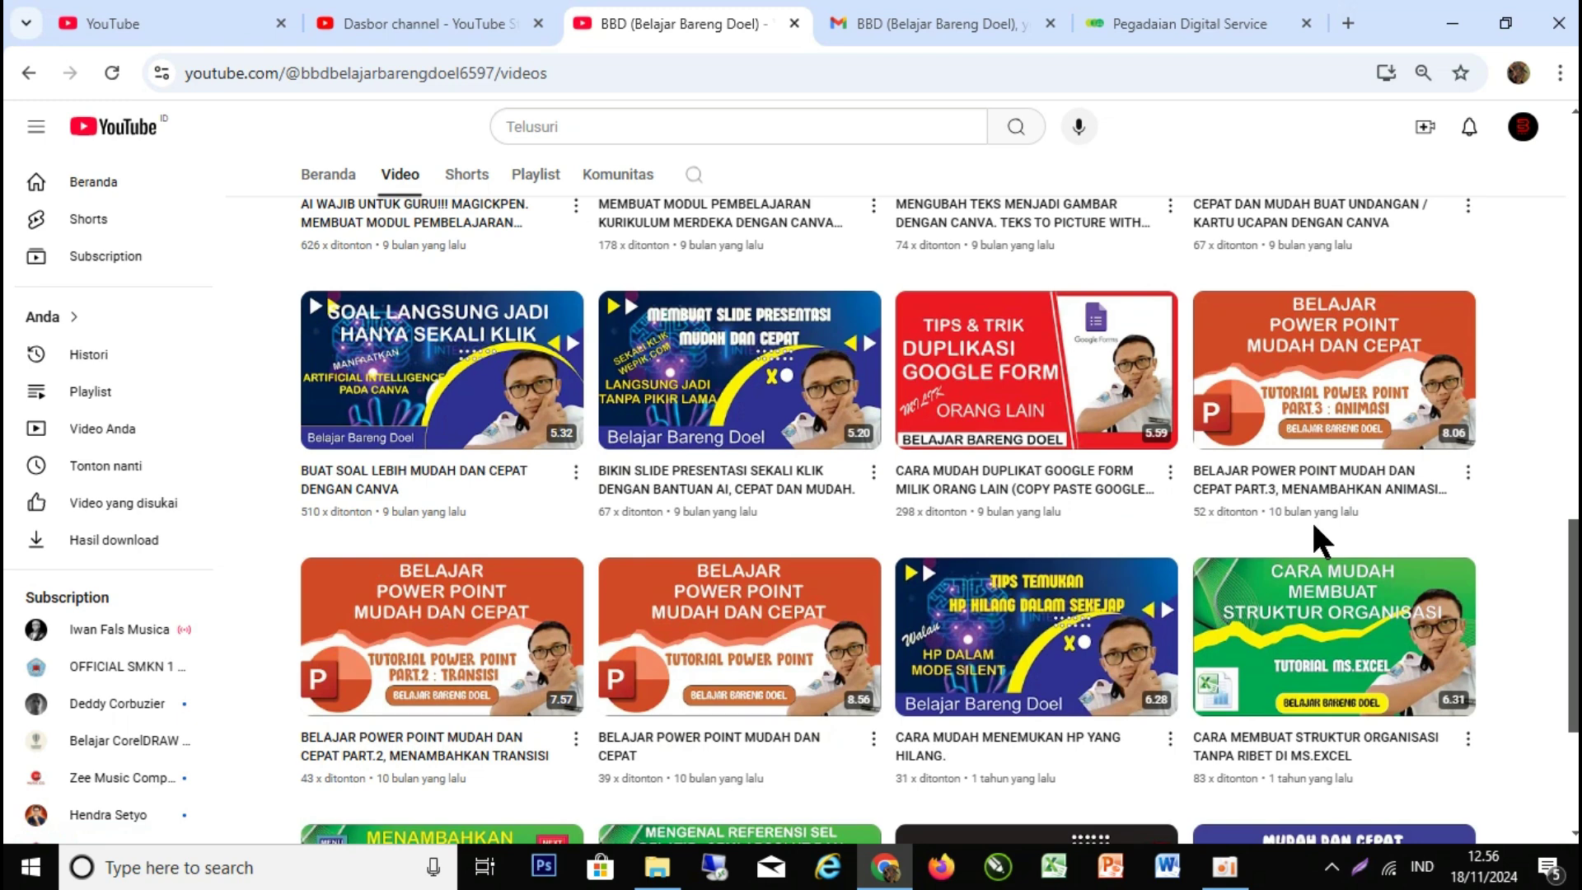
{"action": "scroll", "coordinate": [1314, 527], "scroll_direction": "up", "scroll_amount": 3}
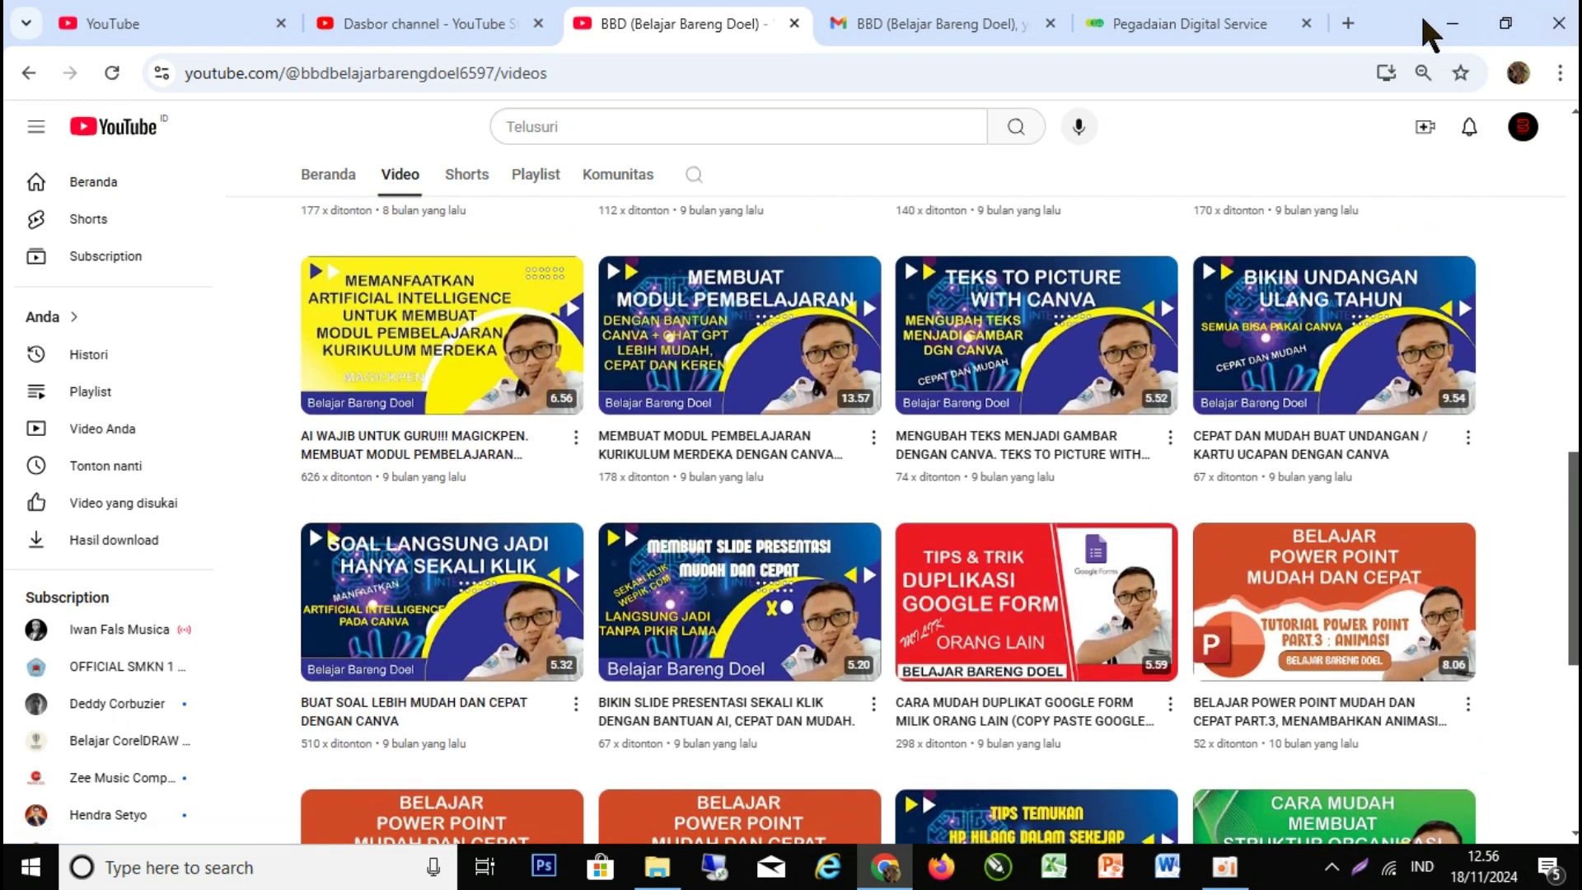
{"action": "left_click", "coordinate": [1449, 23]}
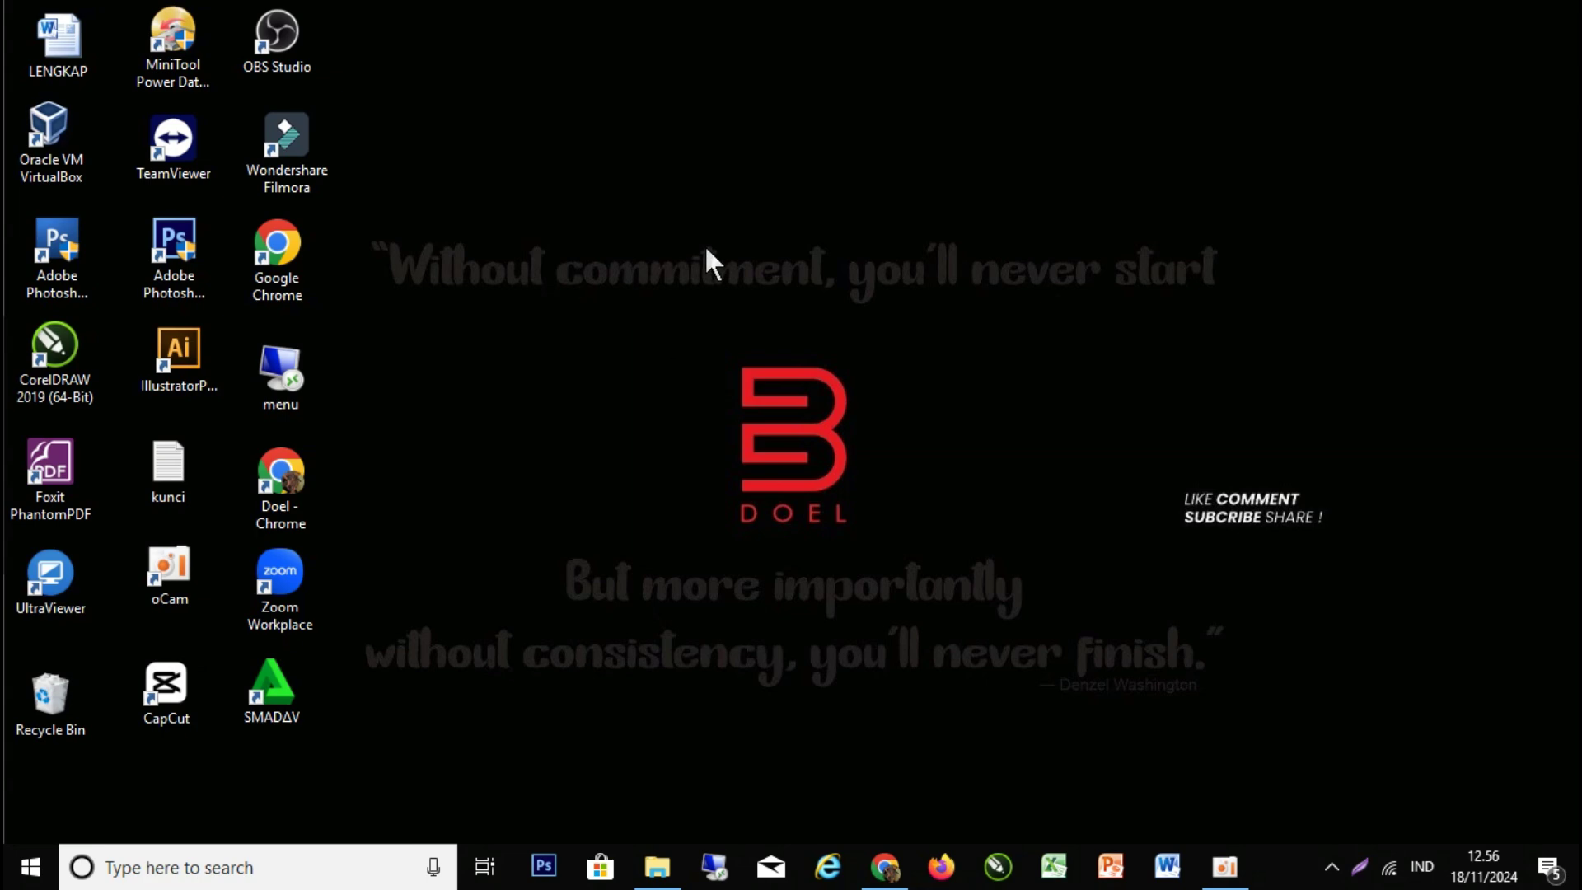
- Refresh the Windows desktop from its context menu
{"action": "right_click", "coordinate": [495, 232]}
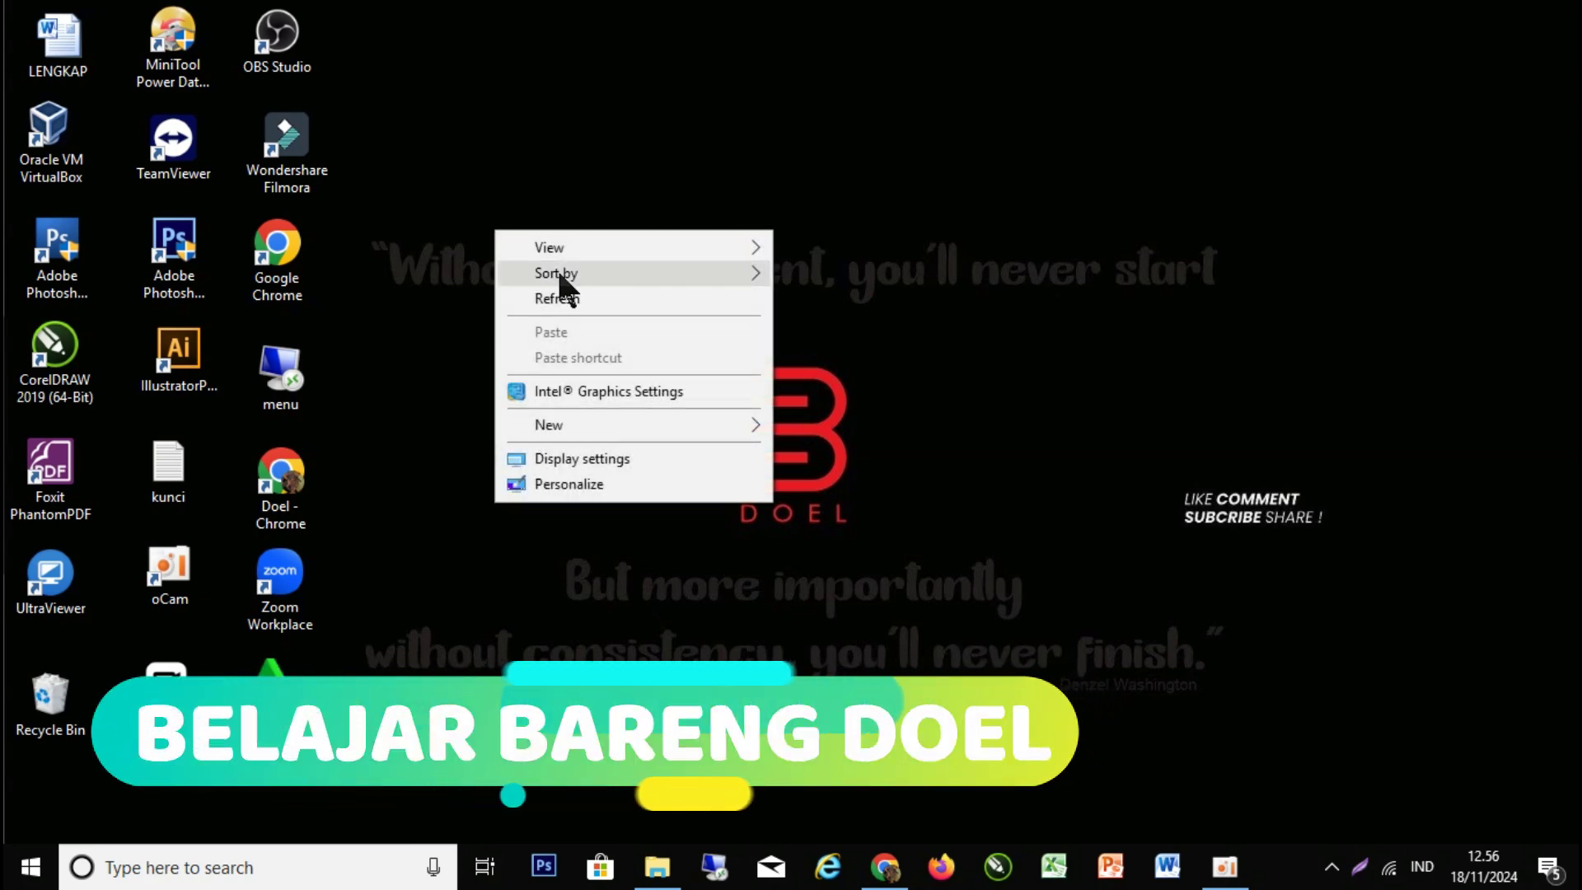
{"action": "left_click", "coordinate": [584, 300]}
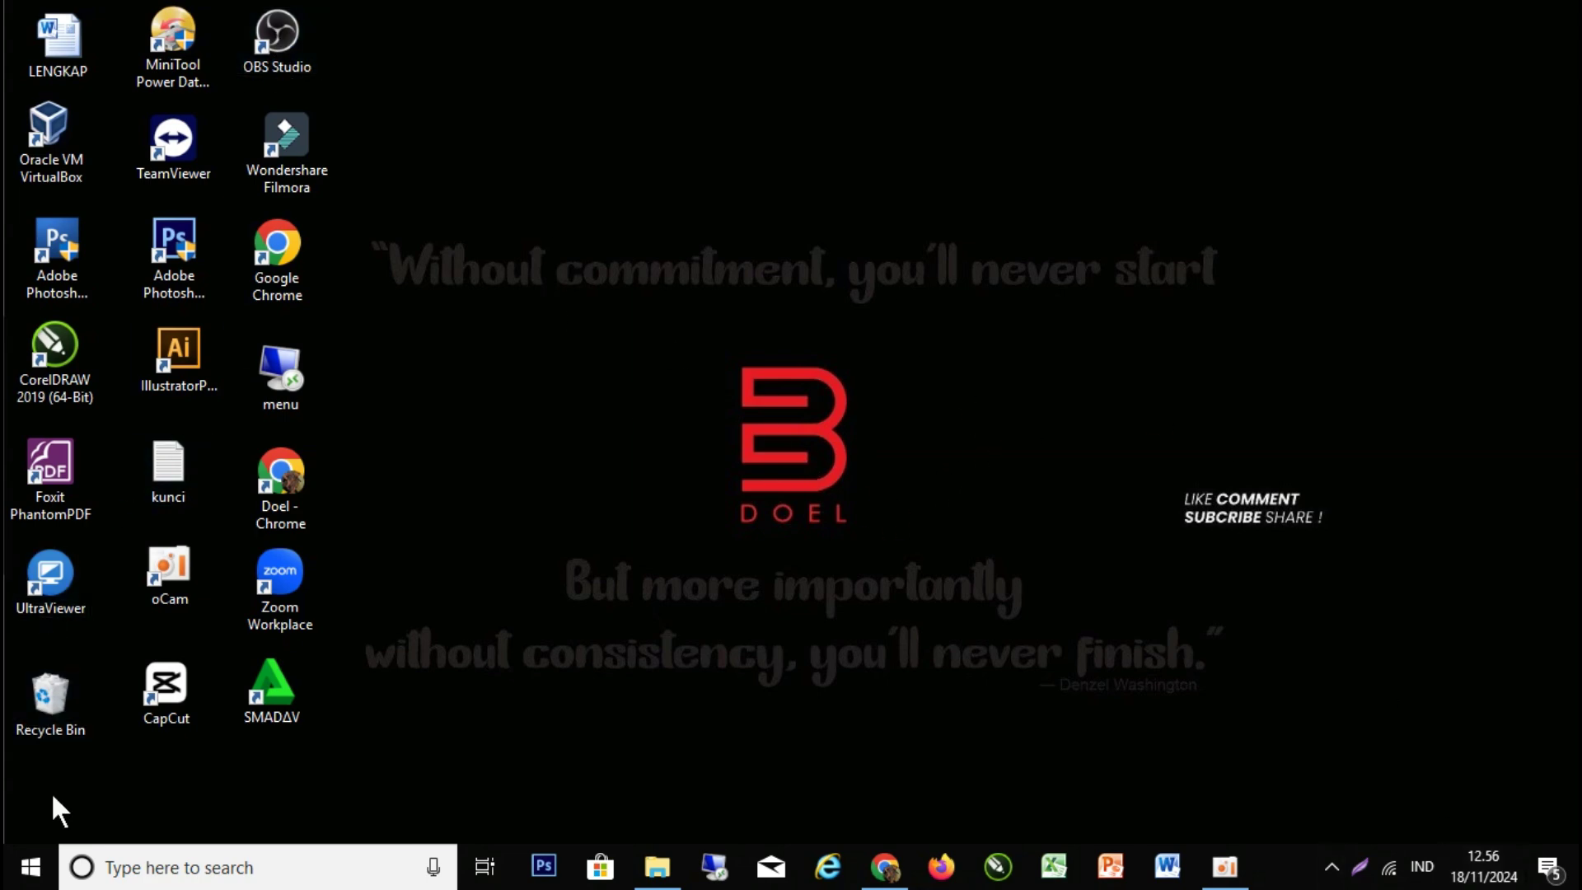
- Launch Microsoft Excel 2010 from the Start menu's Microsoft Office folder
{"action": "left_click", "coordinate": [34, 877]}
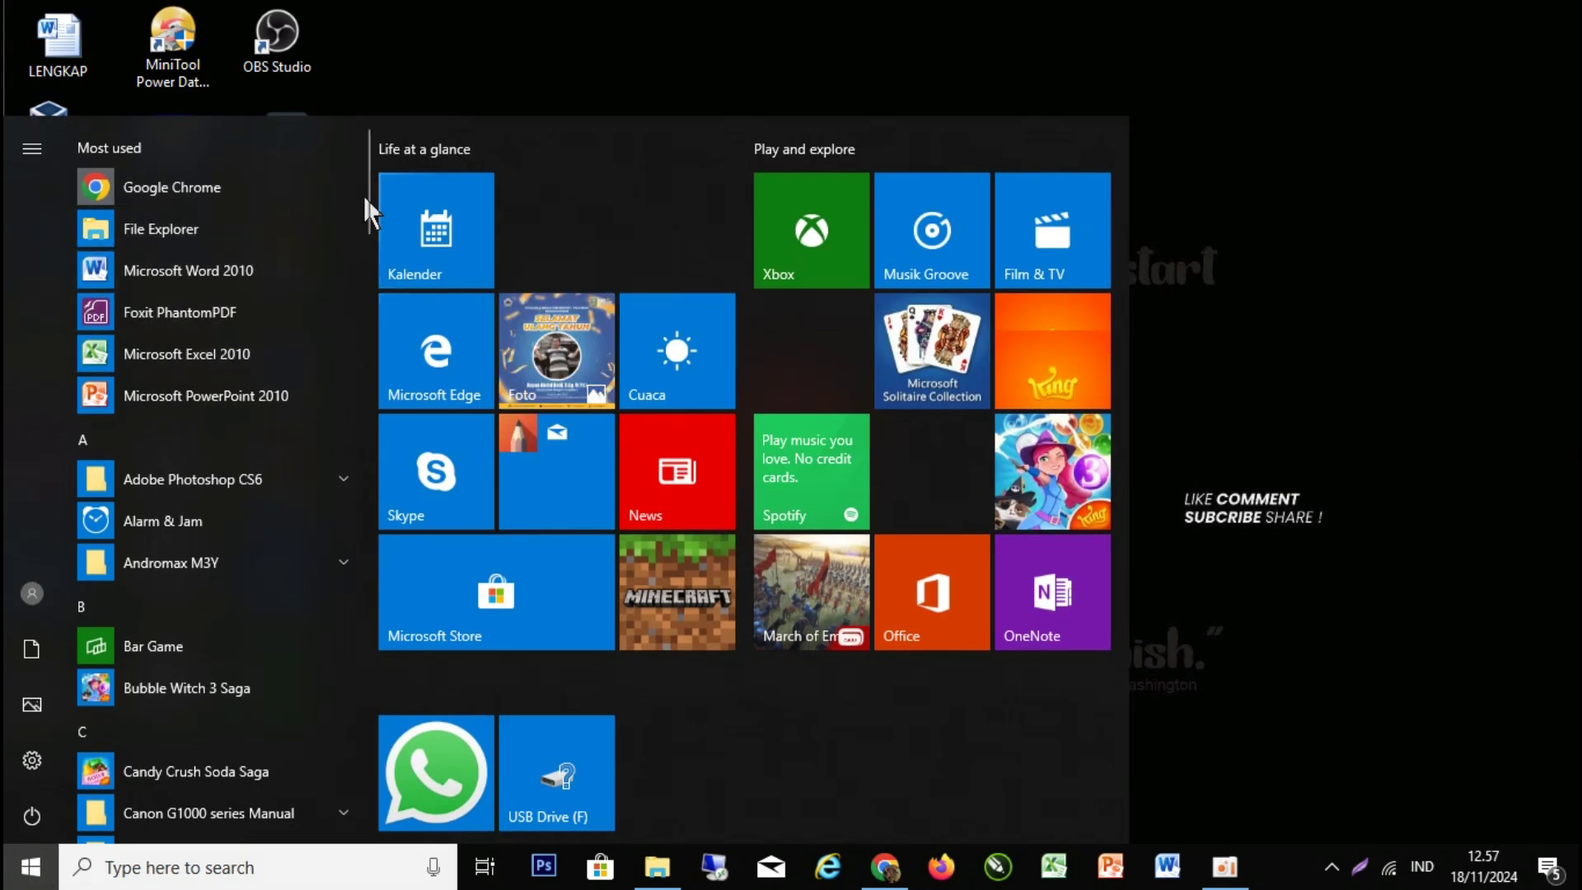
{"action": "left_click_drag", "start_coordinate": [368, 215], "coordinate": [383, 477]}
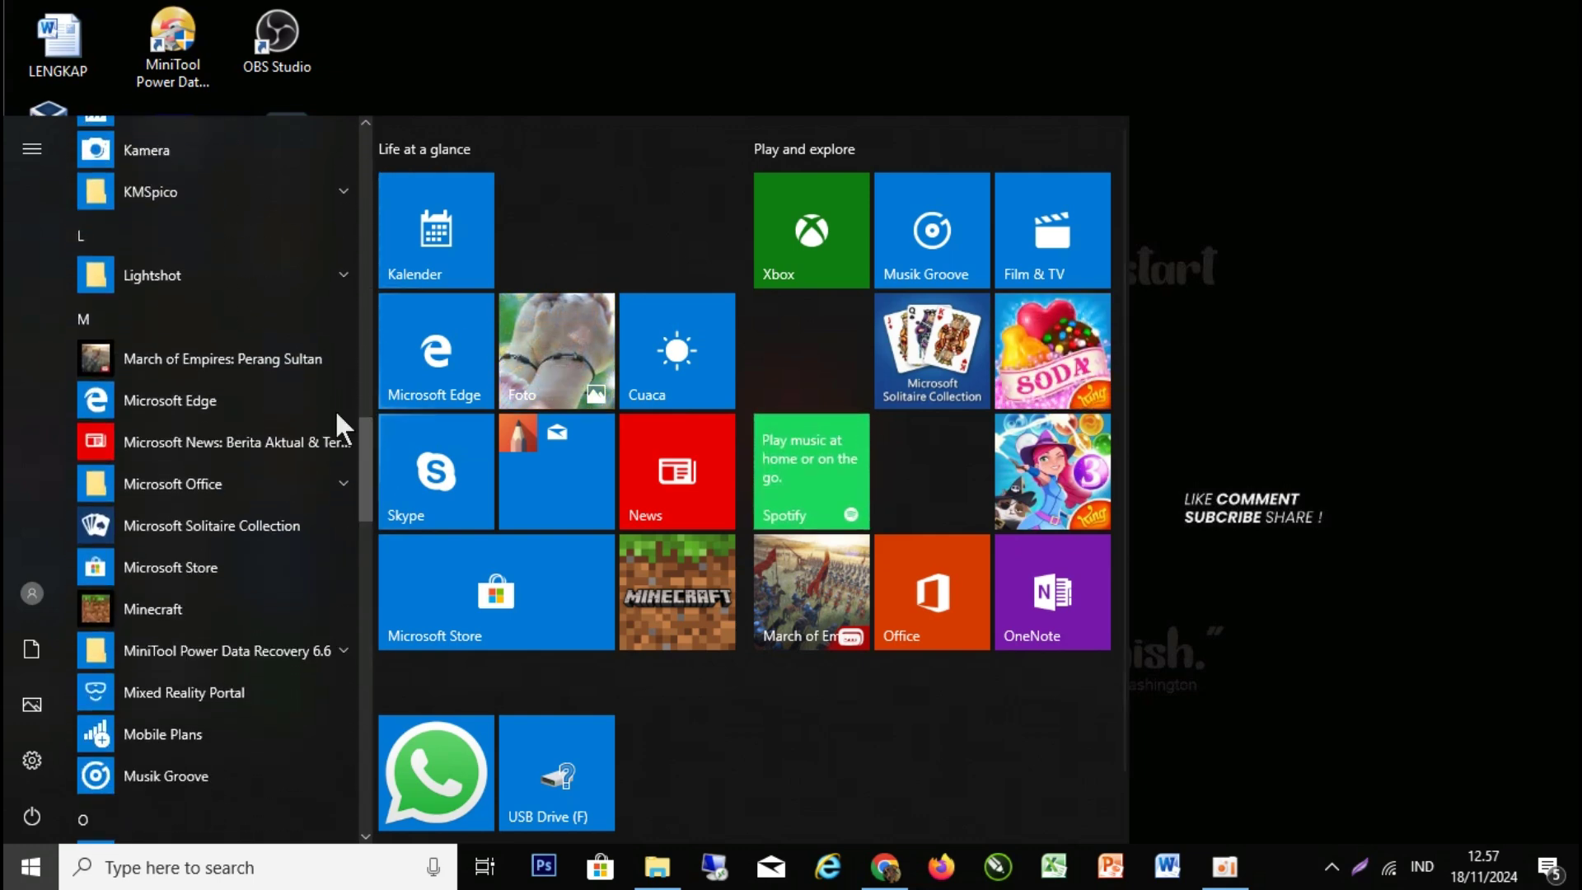
{"action": "left_click", "coordinate": [190, 481]}
{"action": "scroll", "coordinate": [275, 509], "scroll_direction": "down", "scroll_amount": 4}
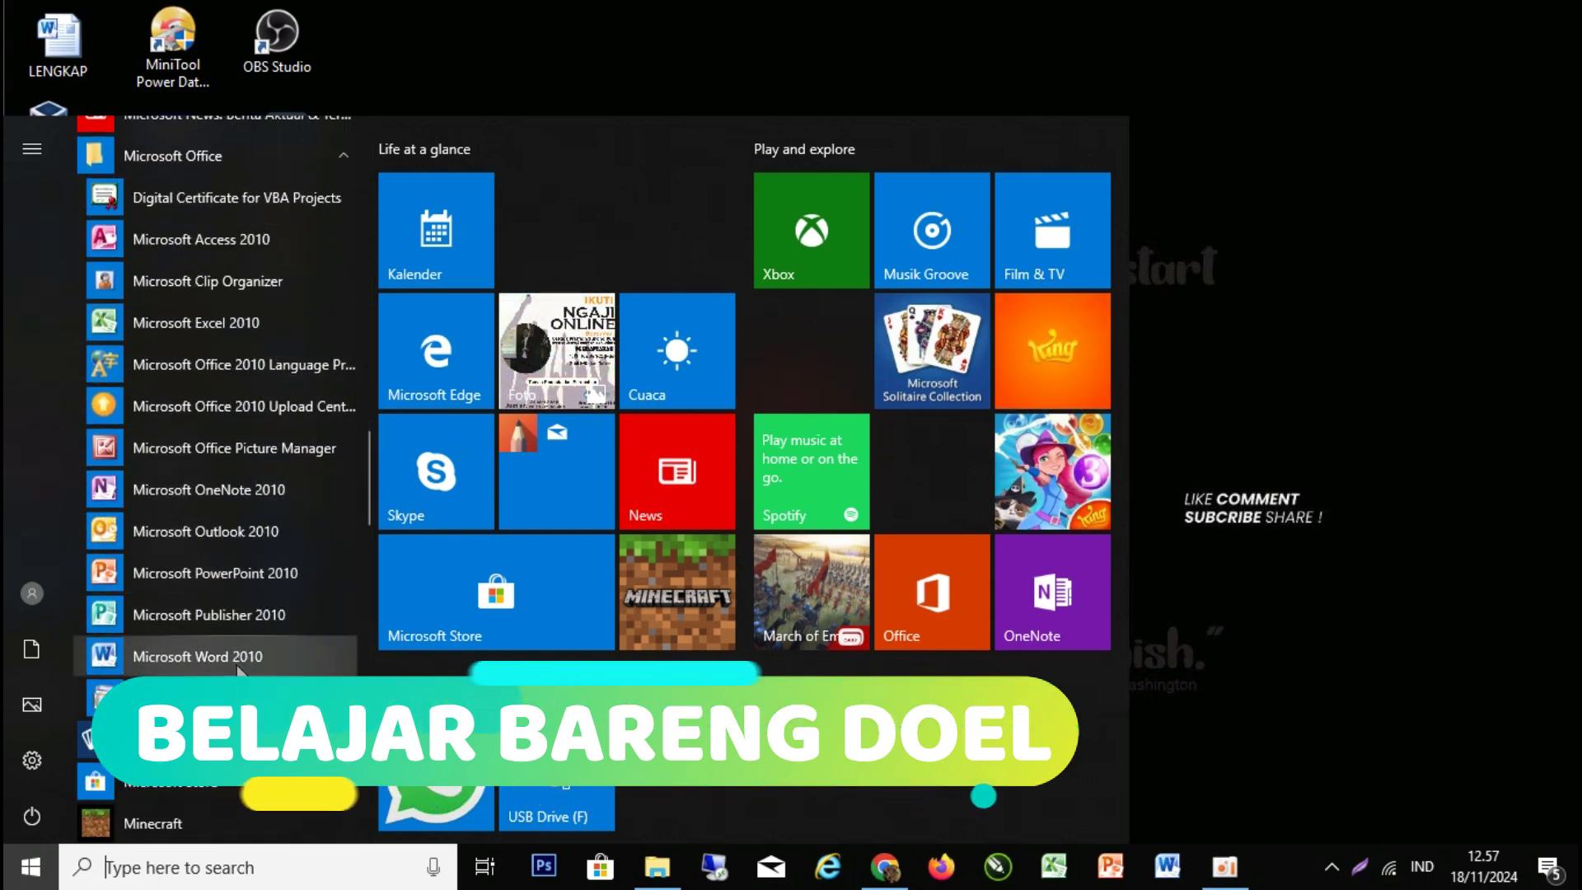
{"action": "left_click", "coordinate": [252, 320]}
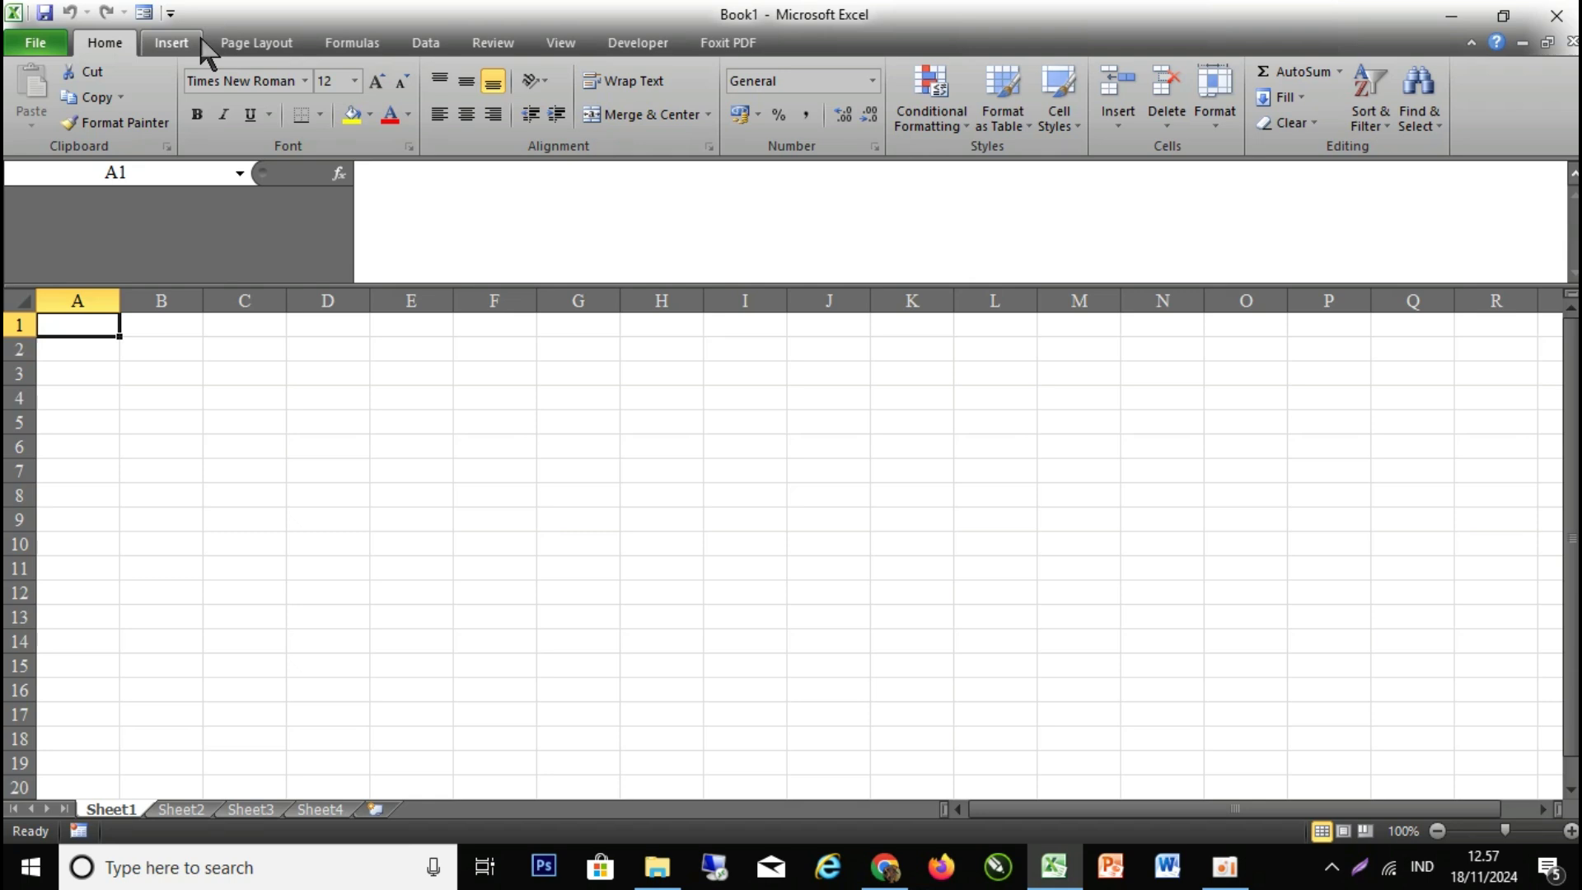
- Browse the Insert and Home ribbon tabs, then bring up Page Layout's paper size list
{"action": "left_click", "coordinate": [175, 45]}
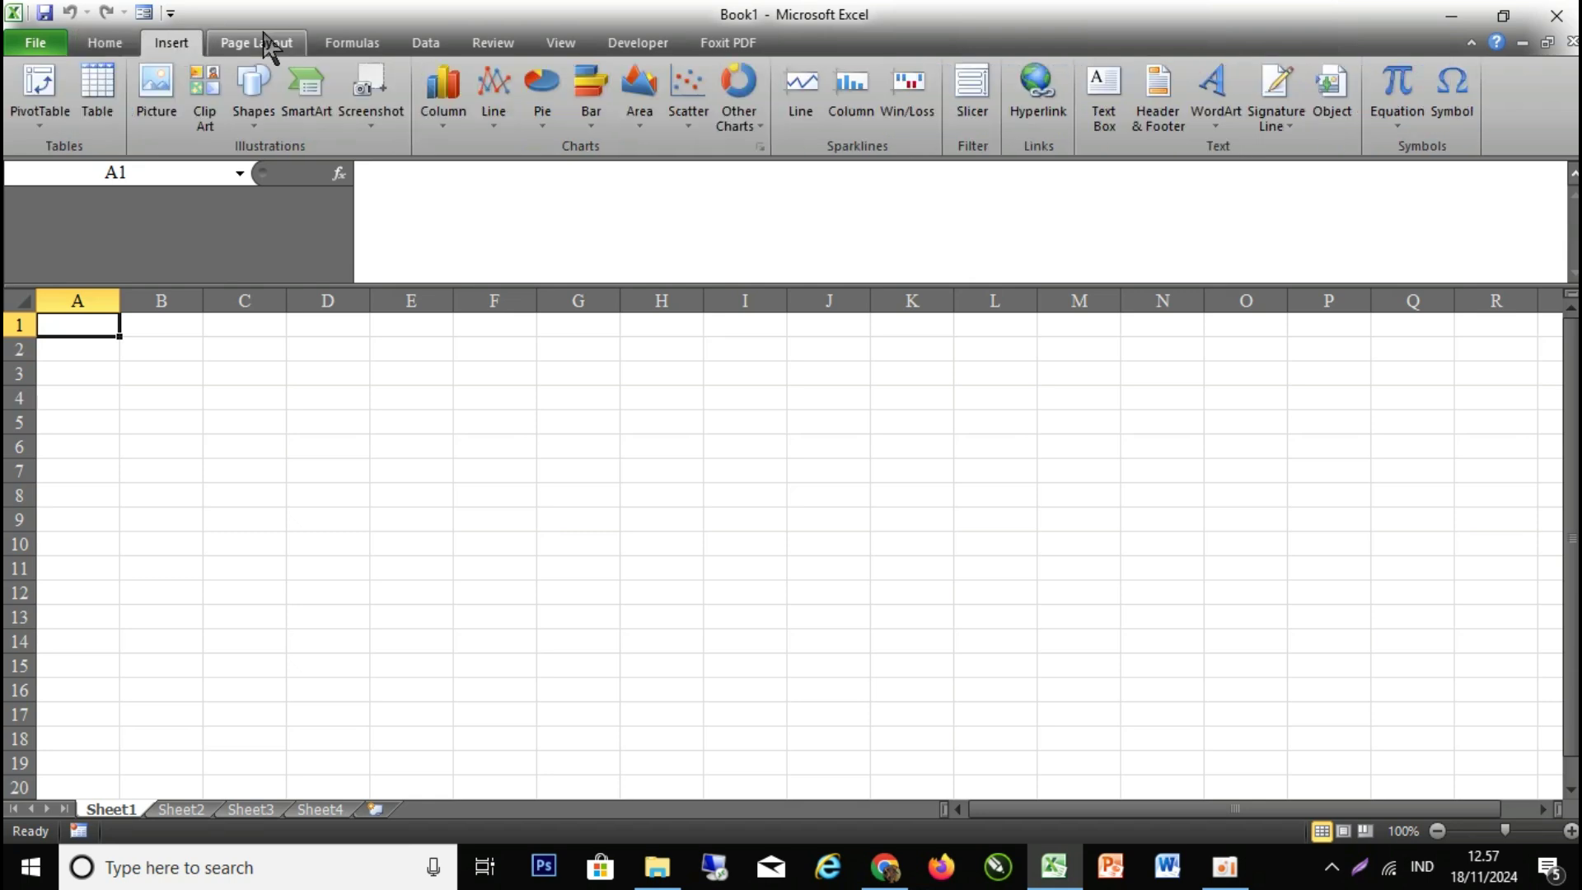
{"action": "left_click", "coordinate": [105, 51]}
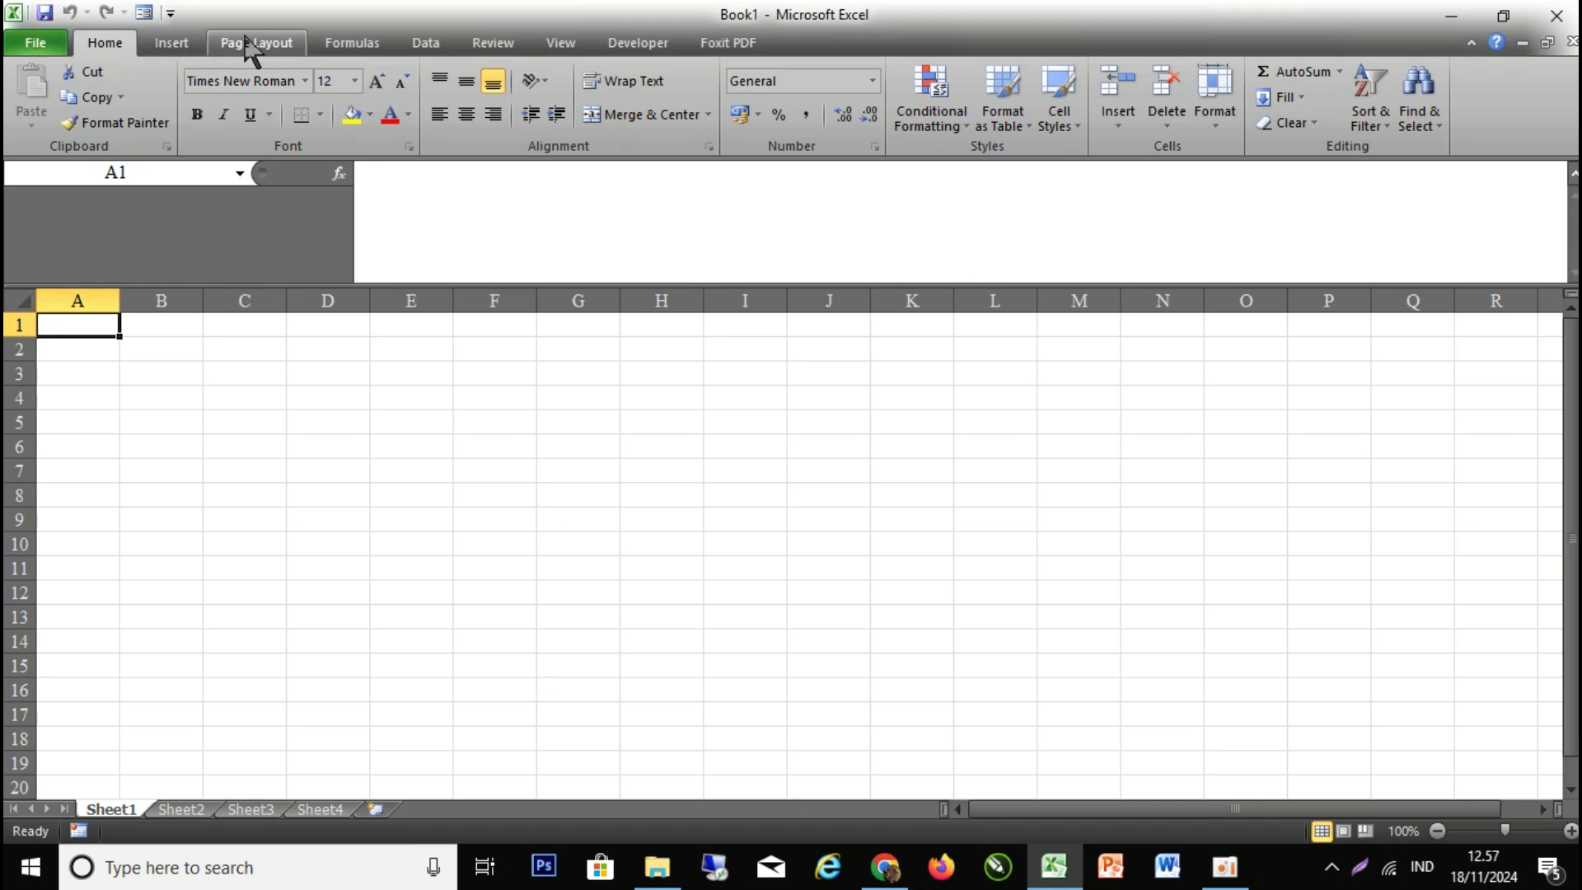
{"action": "left_click", "coordinate": [247, 48]}
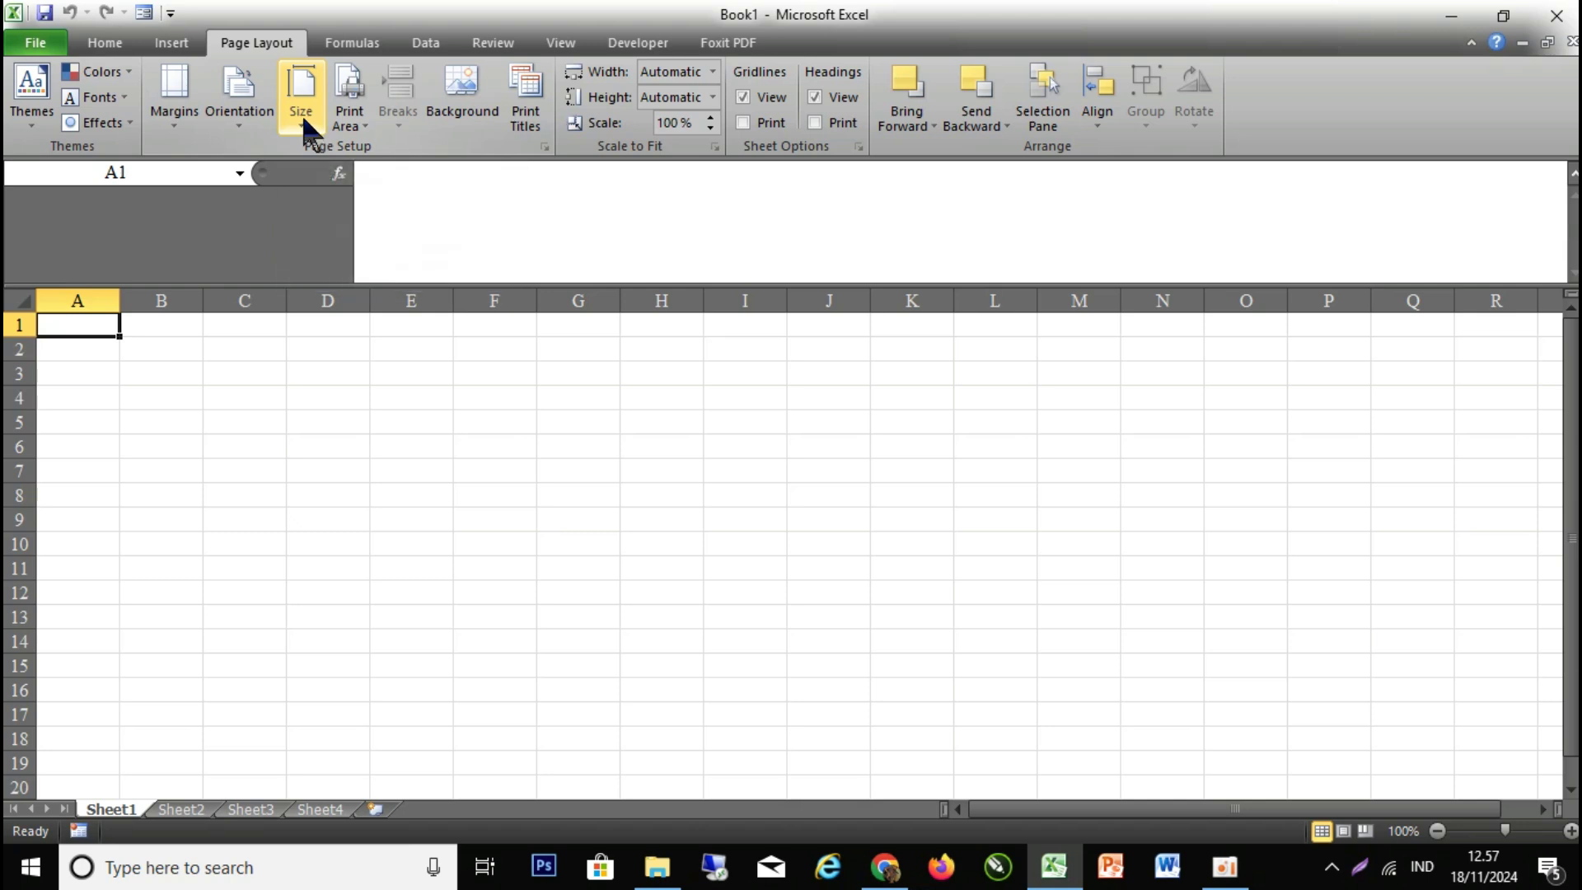
{"action": "left_click", "coordinate": [300, 97]}
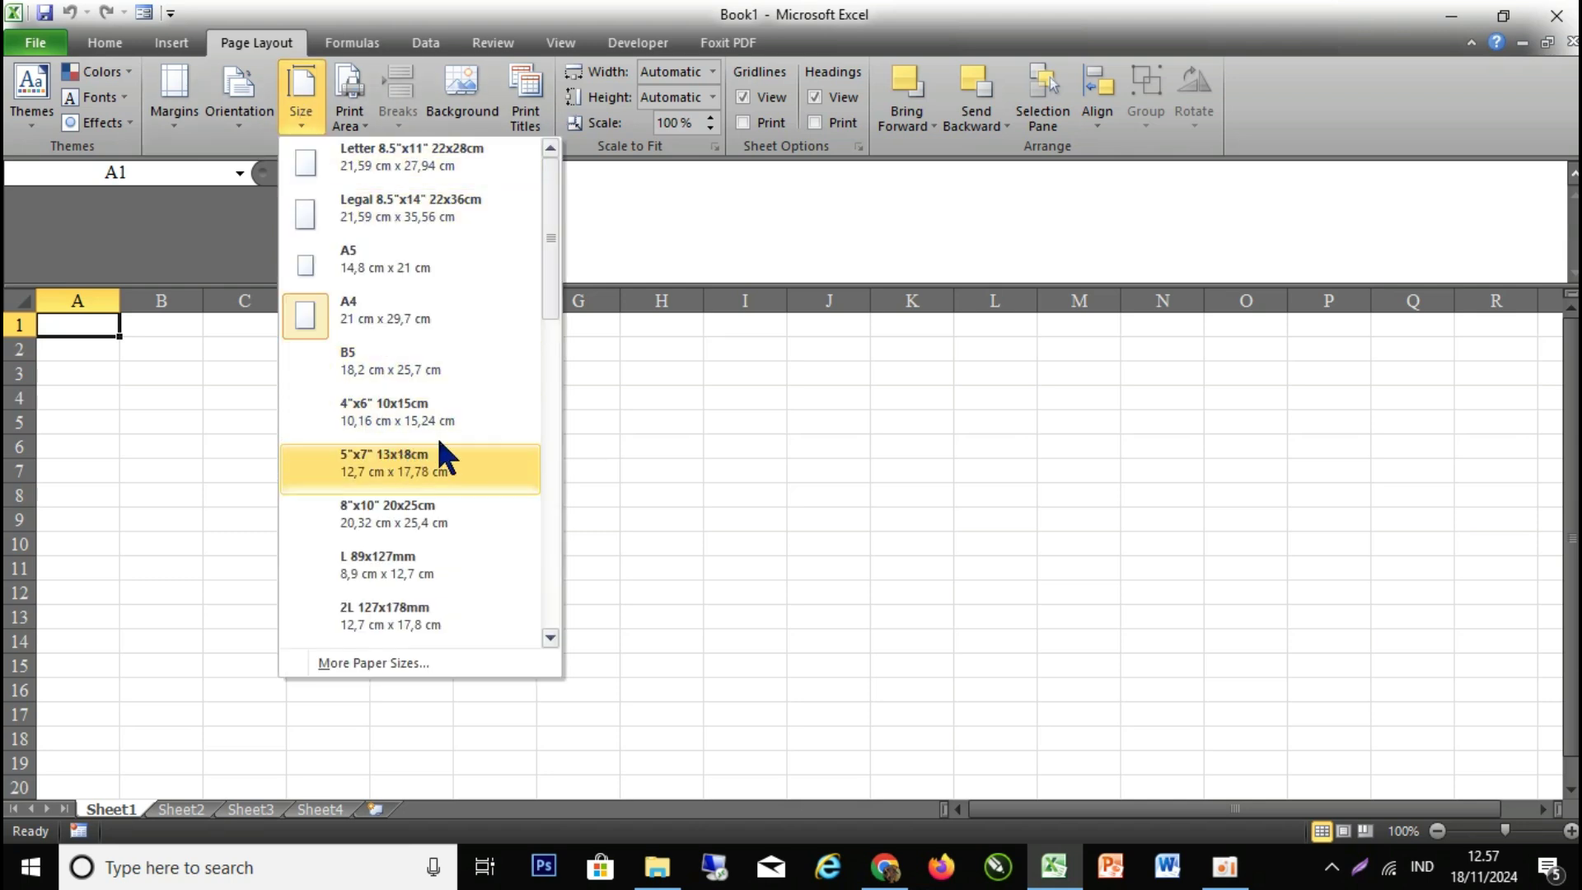
- Set the paper size to A4 and scroll the sheet to view the dashed page breaks
{"action": "mouse_move", "coordinate": [550, 281]}
{"action": "left_mouse_down"}
{"action": "mouse_move", "coordinate": [542, 379]}
{"action": "mouse_move", "coordinate": [532, 204]}
{"action": "left_mouse_up"}
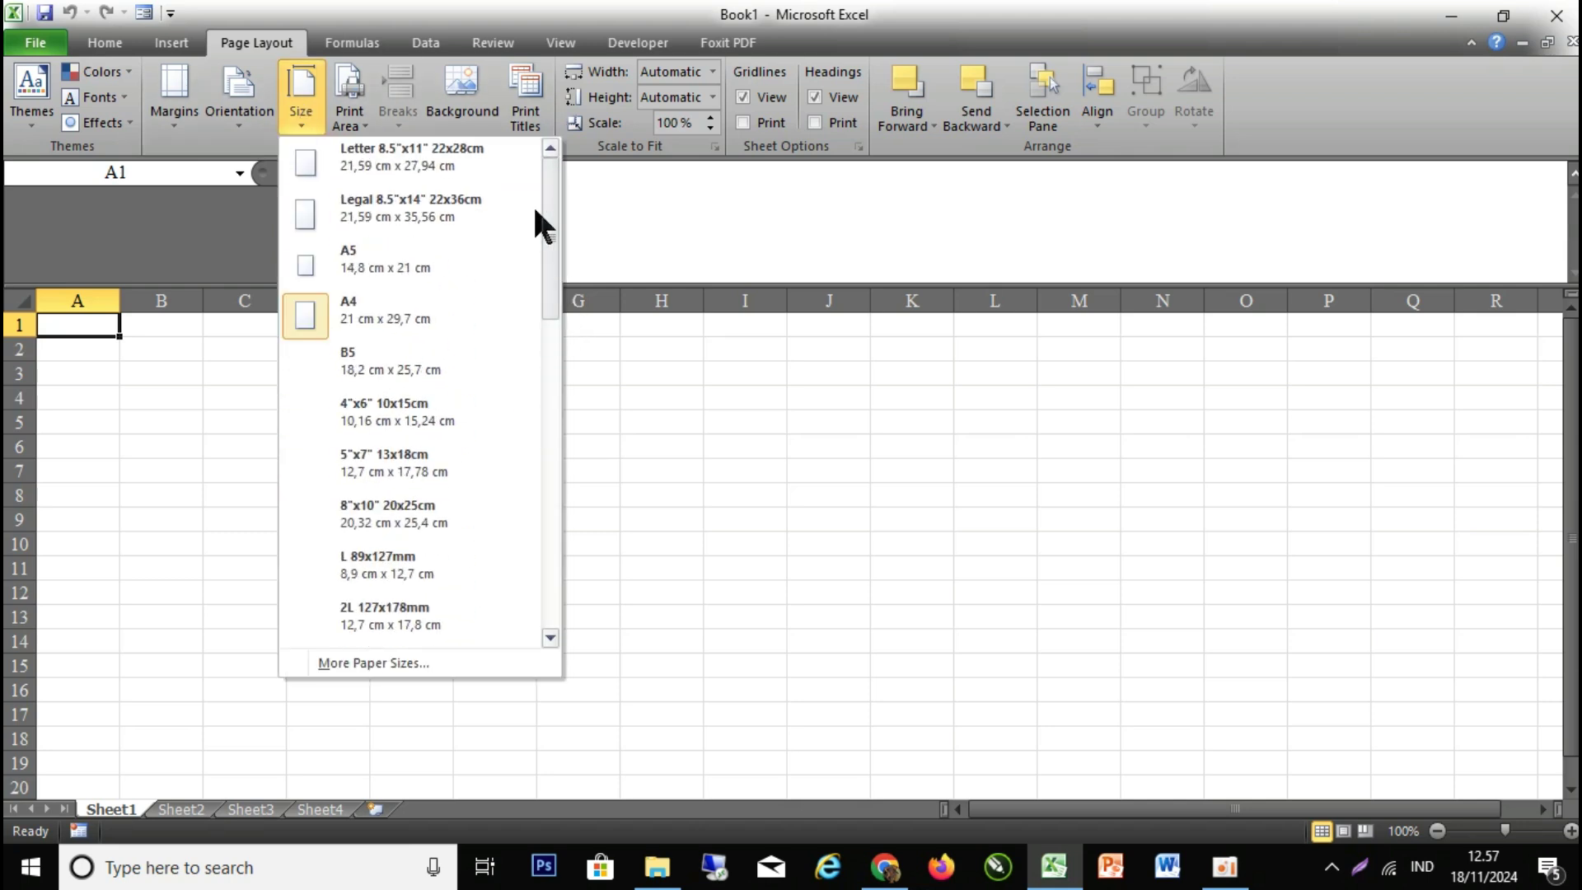
{"action": "left_click", "coordinate": [407, 316]}
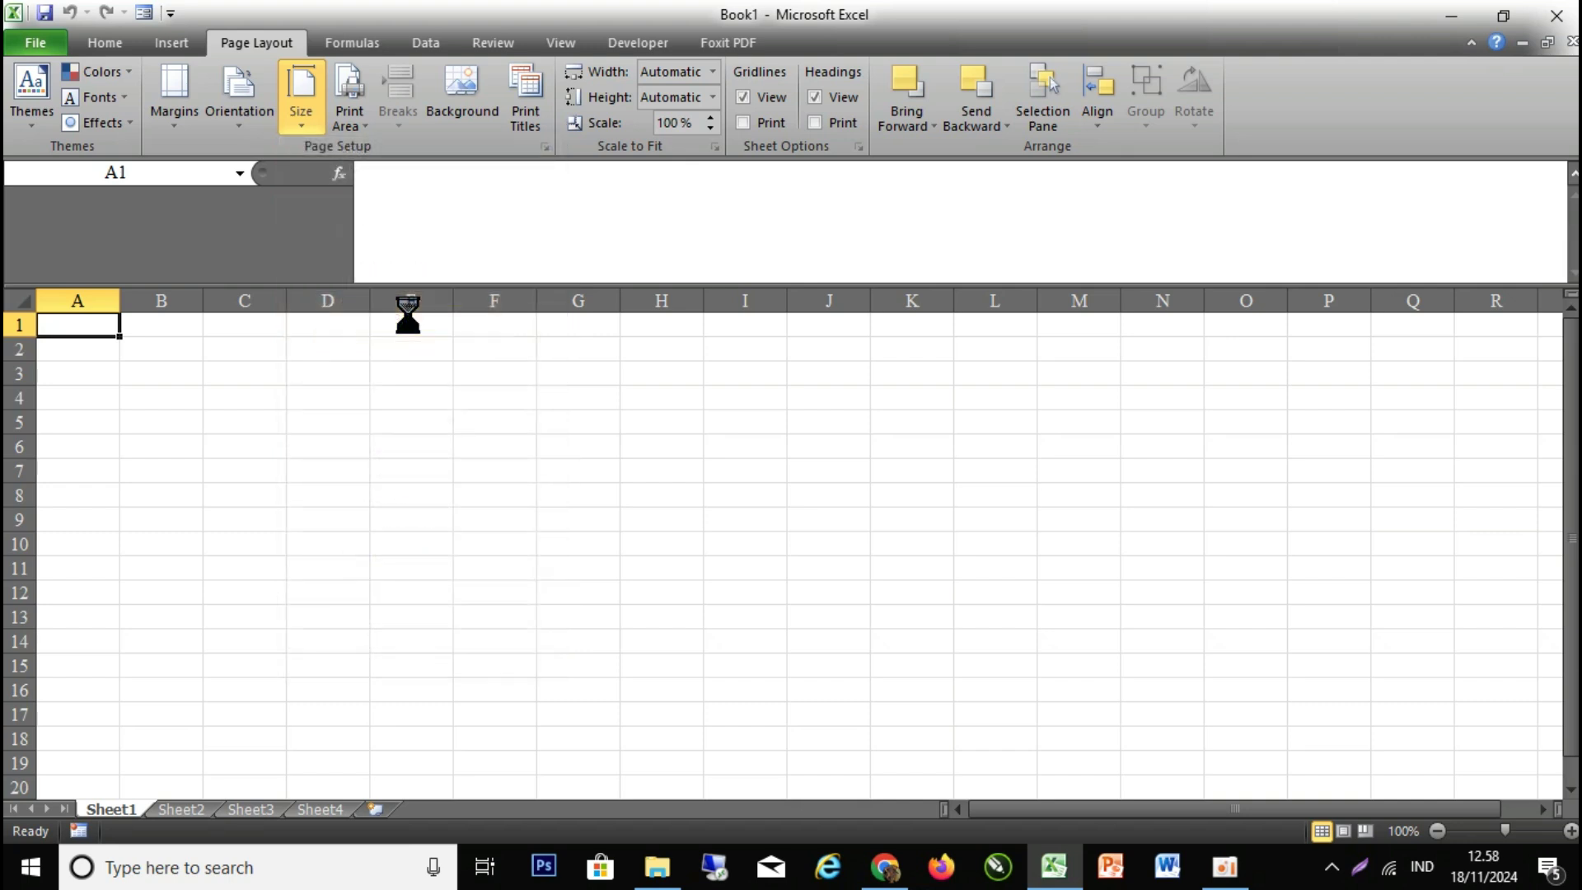
{"action": "scroll", "coordinate": [842, 564], "scroll_direction": "down", "scroll_amount": 1}
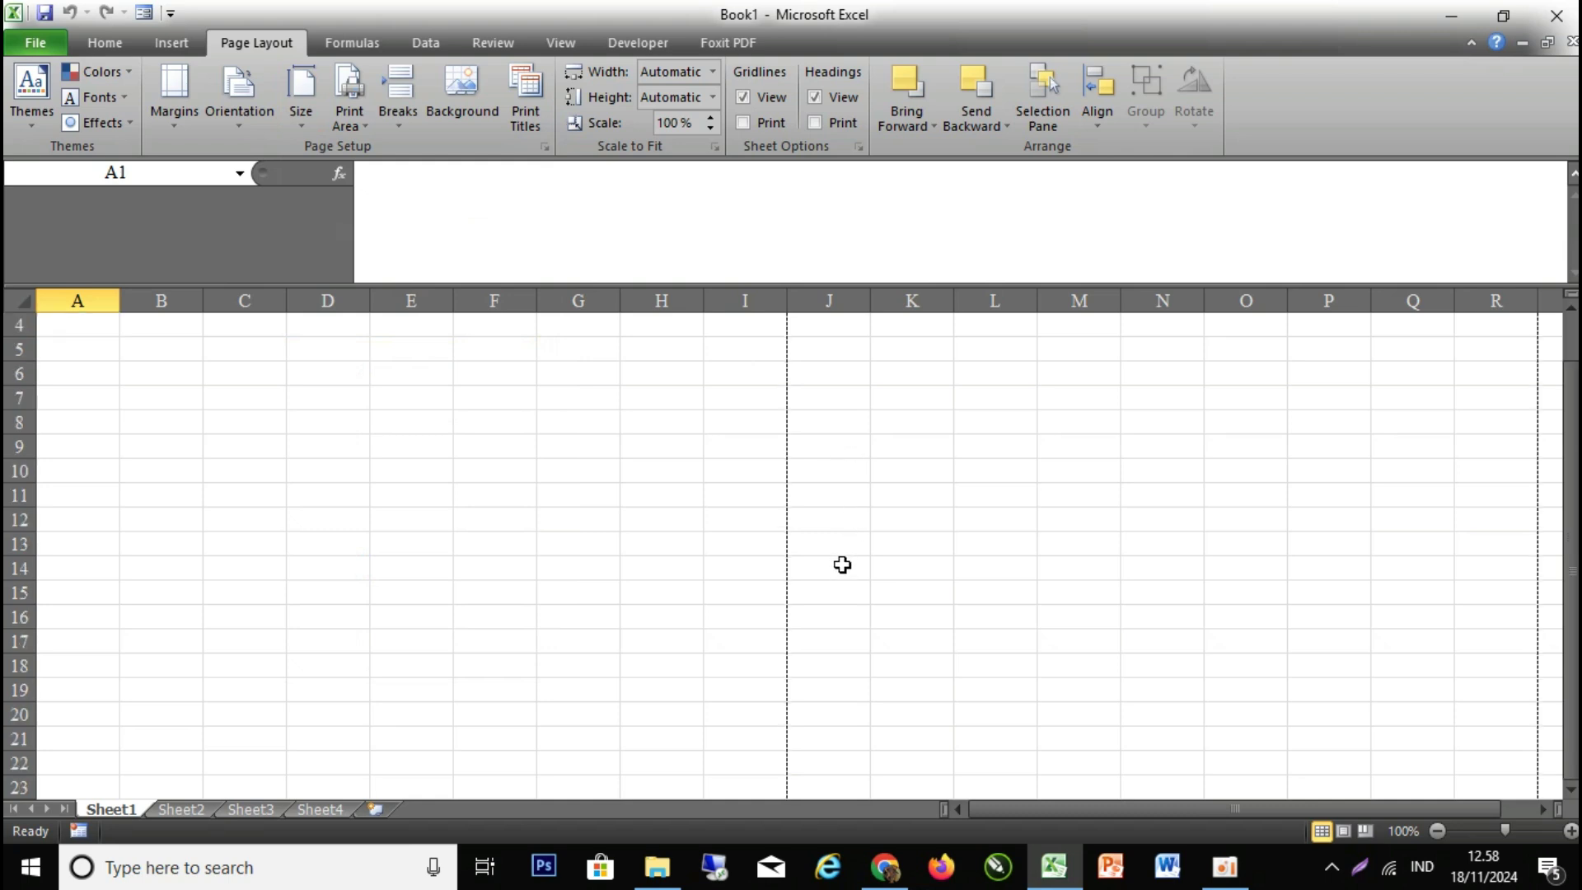
{"action": "scroll", "coordinate": [770, 412], "scroll_direction": "up", "scroll_amount": 1}
{"action": "scroll", "coordinate": [779, 363], "scroll_direction": "down", "scroll_amount": 1}
{"action": "scroll", "coordinate": [784, 529], "scroll_direction": "down", "scroll_amount": 3}
{"action": "scroll", "coordinate": [786, 510], "scroll_direction": "down", "scroll_amount": 2}
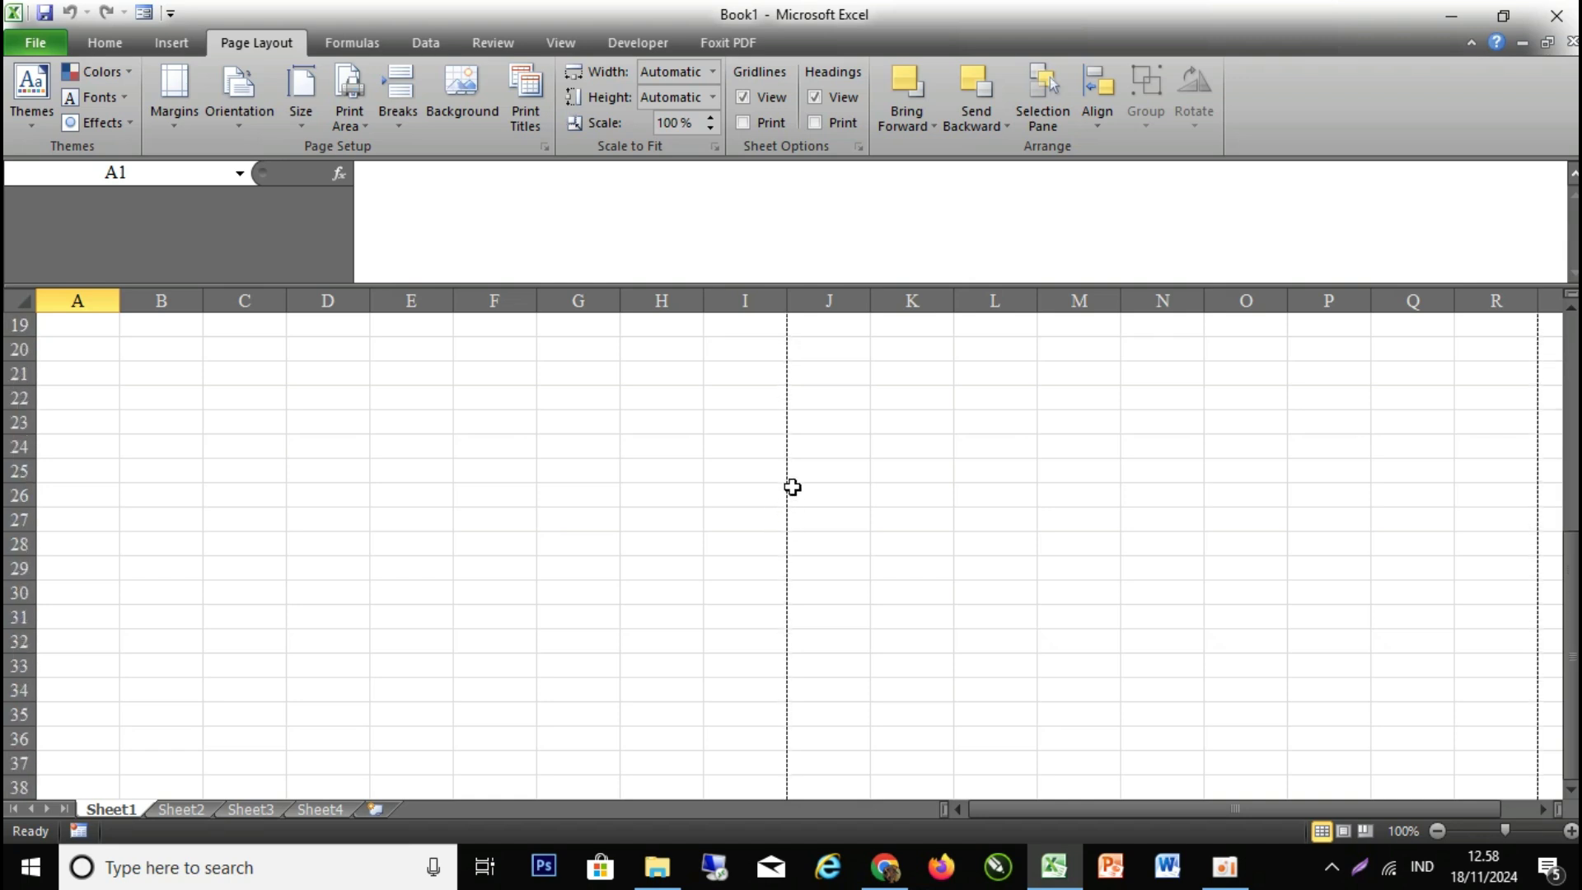
{"action": "mouse_move", "coordinate": [1571, 626]}
{"action": "left_mouse_down"}
{"action": "mouse_move", "coordinate": [1572, 612]}
{"action": "mouse_move", "coordinate": [1571, 656]}
{"action": "mouse_move", "coordinate": [1572, 546]}
{"action": "left_mouse_up"}
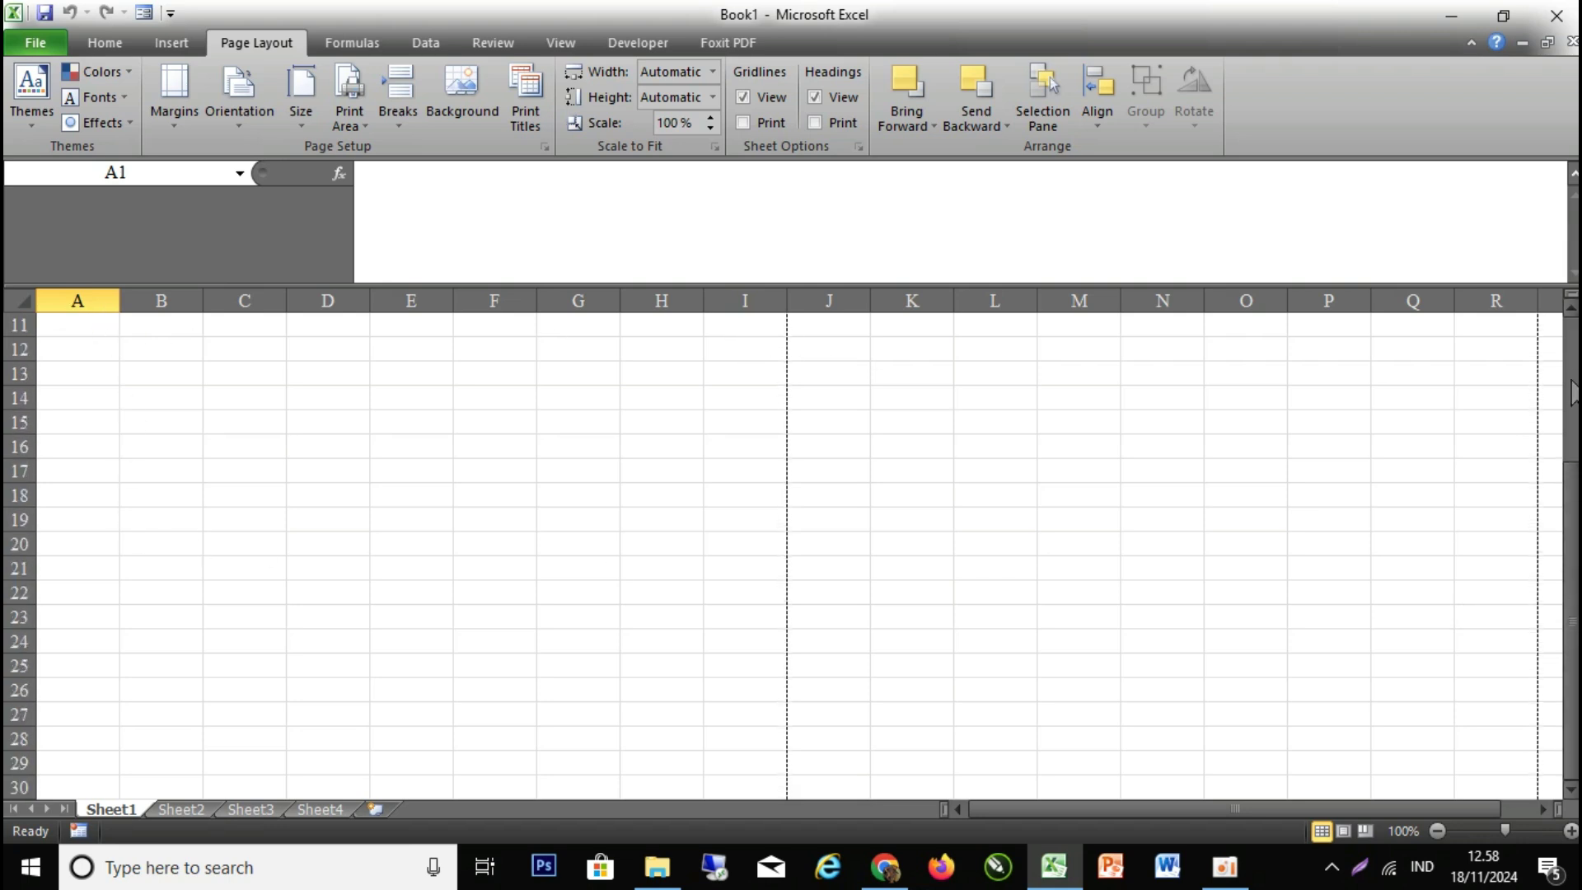
{"action": "mouse_move", "coordinate": [1573, 512]}
{"action": "left_mouse_down"}
{"action": "mouse_move", "coordinate": [1573, 608]}
{"action": "mouse_move", "coordinate": [1574, 370]}
{"action": "left_mouse_up"}
{"action": "scroll", "coordinate": [211, 568], "scroll_direction": "down", "scroll_amount": 4}
{"action": "scroll", "coordinate": [210, 585], "scroll_direction": "down", "scroll_amount": 3}
{"action": "scroll", "coordinate": [214, 593], "scroll_direction": "down", "scroll_amount": 3}
{"action": "scroll", "coordinate": [217, 609], "scroll_direction": "down", "scroll_amount": 3}
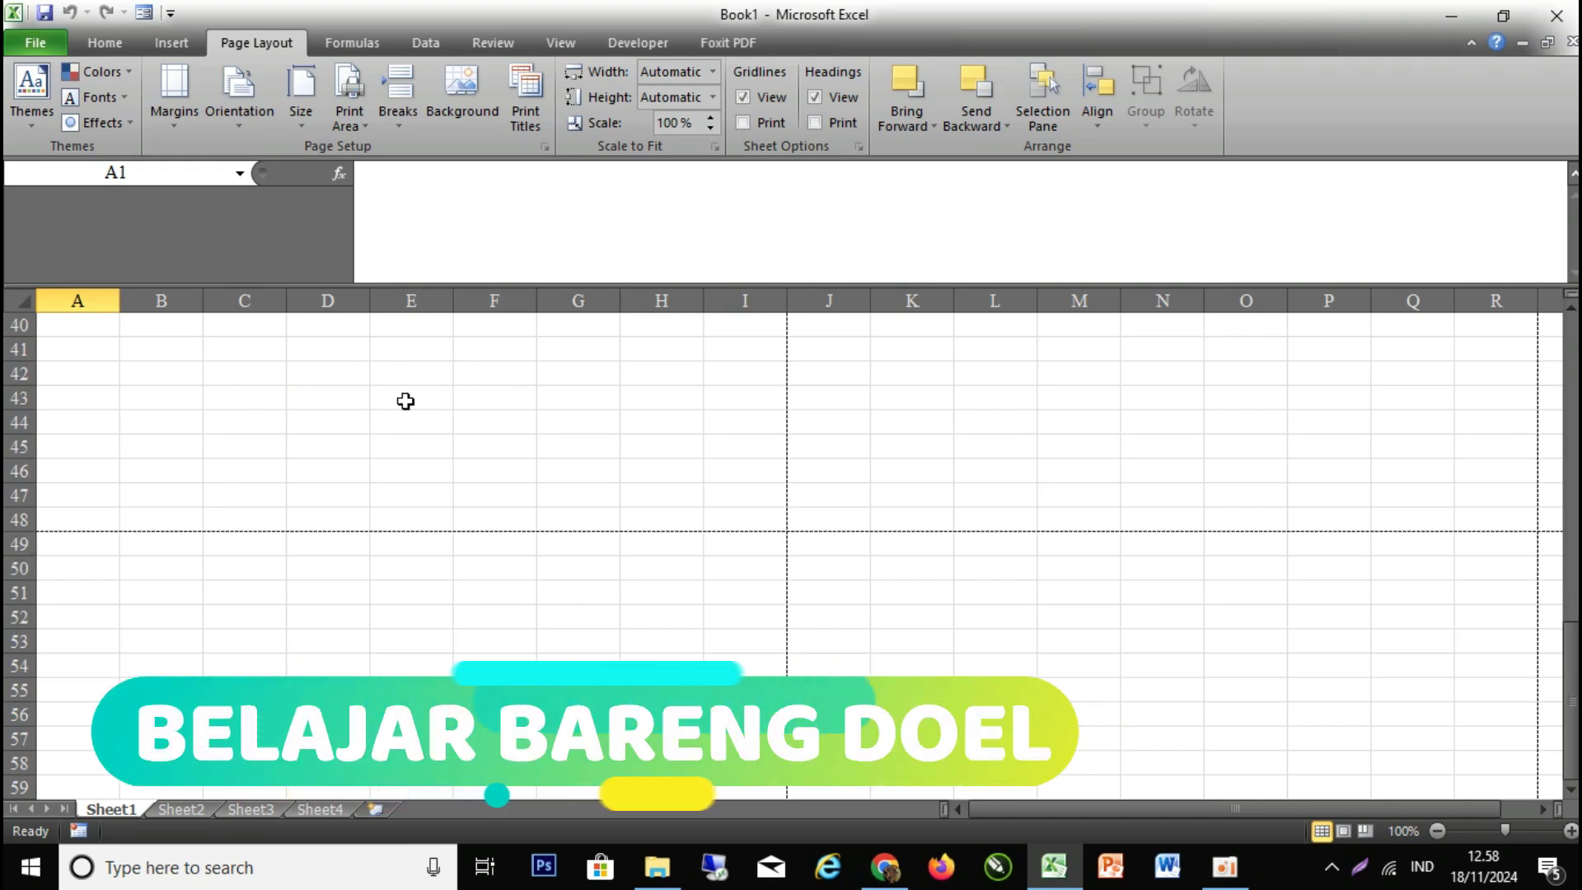
{"action": "scroll", "coordinate": [406, 401], "scroll_direction": "up", "scroll_amount": 3}
{"action": "scroll", "coordinate": [405, 396], "scroll_direction": "up", "scroll_amount": 4}
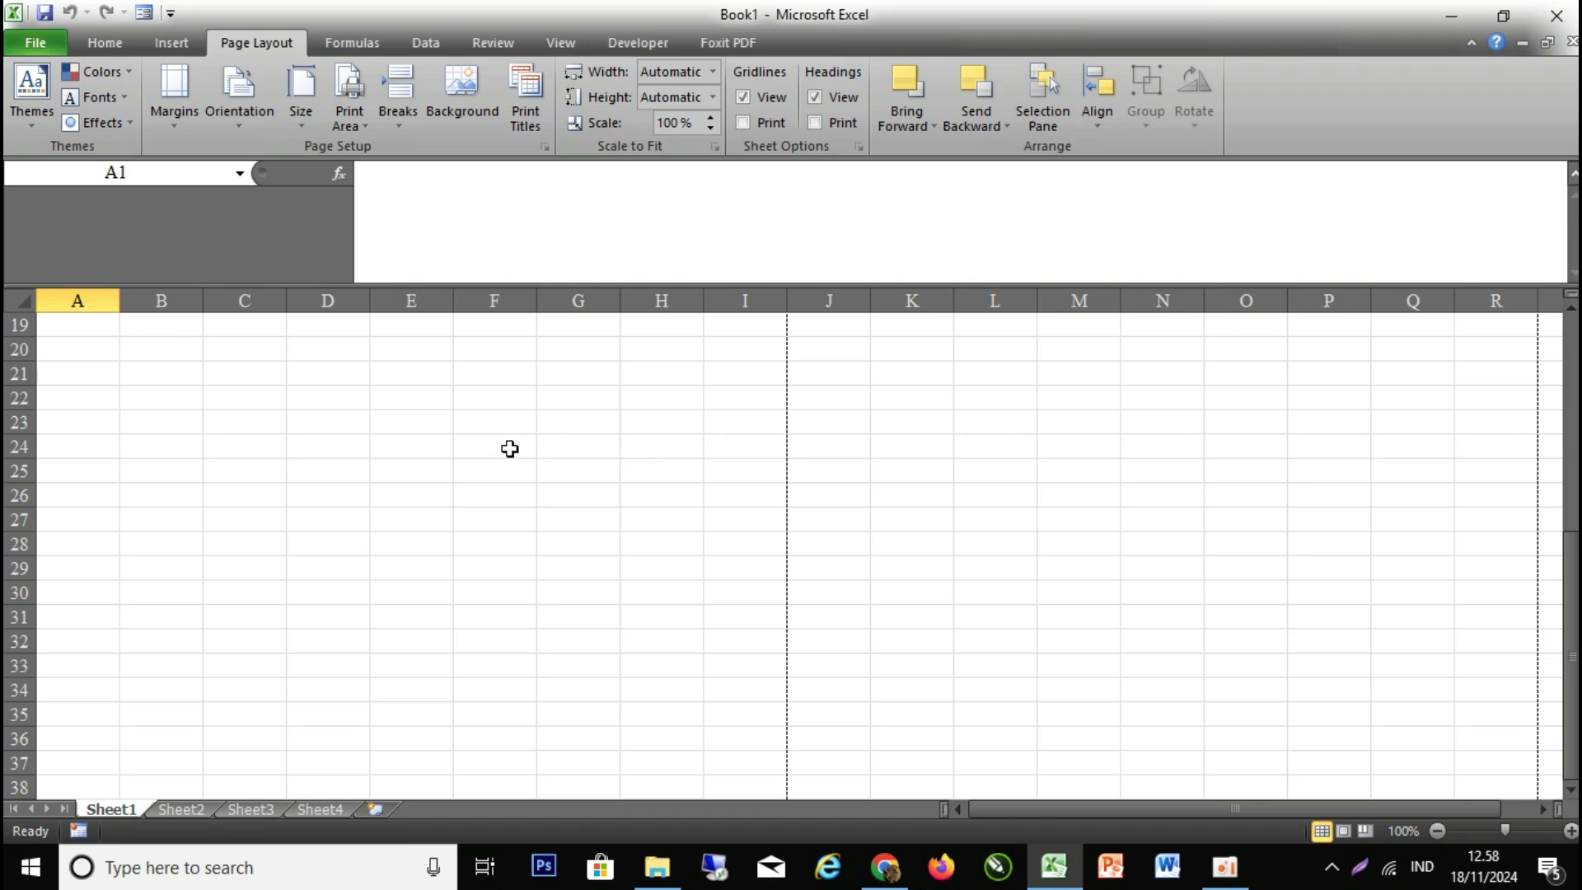
- Switch the page to landscape, moving the page breaks to after column M and row 32
{"action": "left_click", "coordinate": [259, 117]}
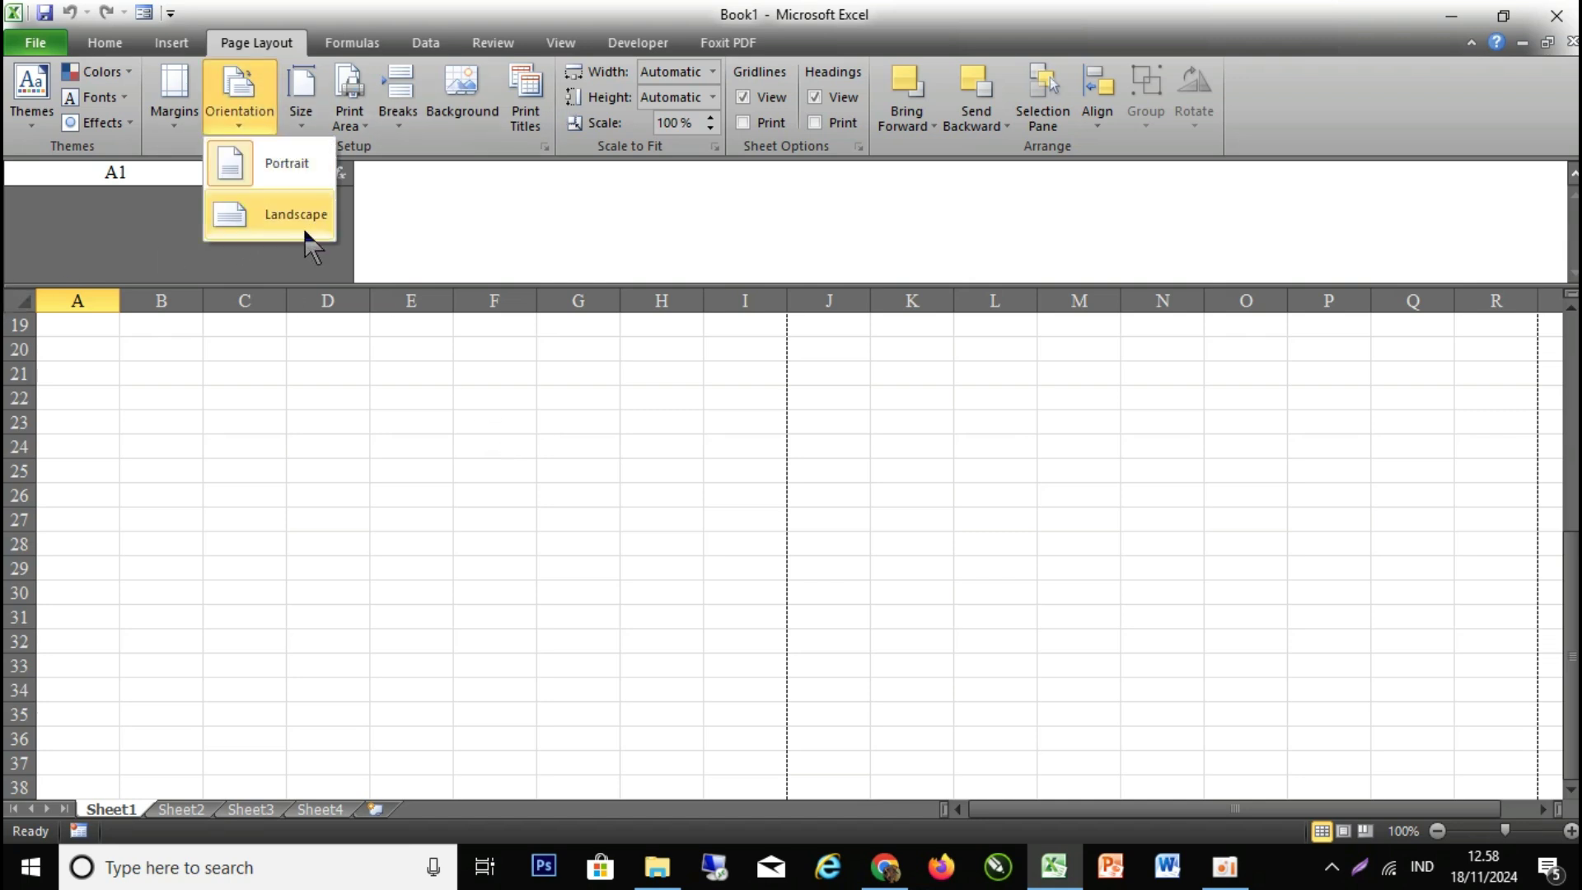
{"action": "left_click", "coordinate": [272, 158]}
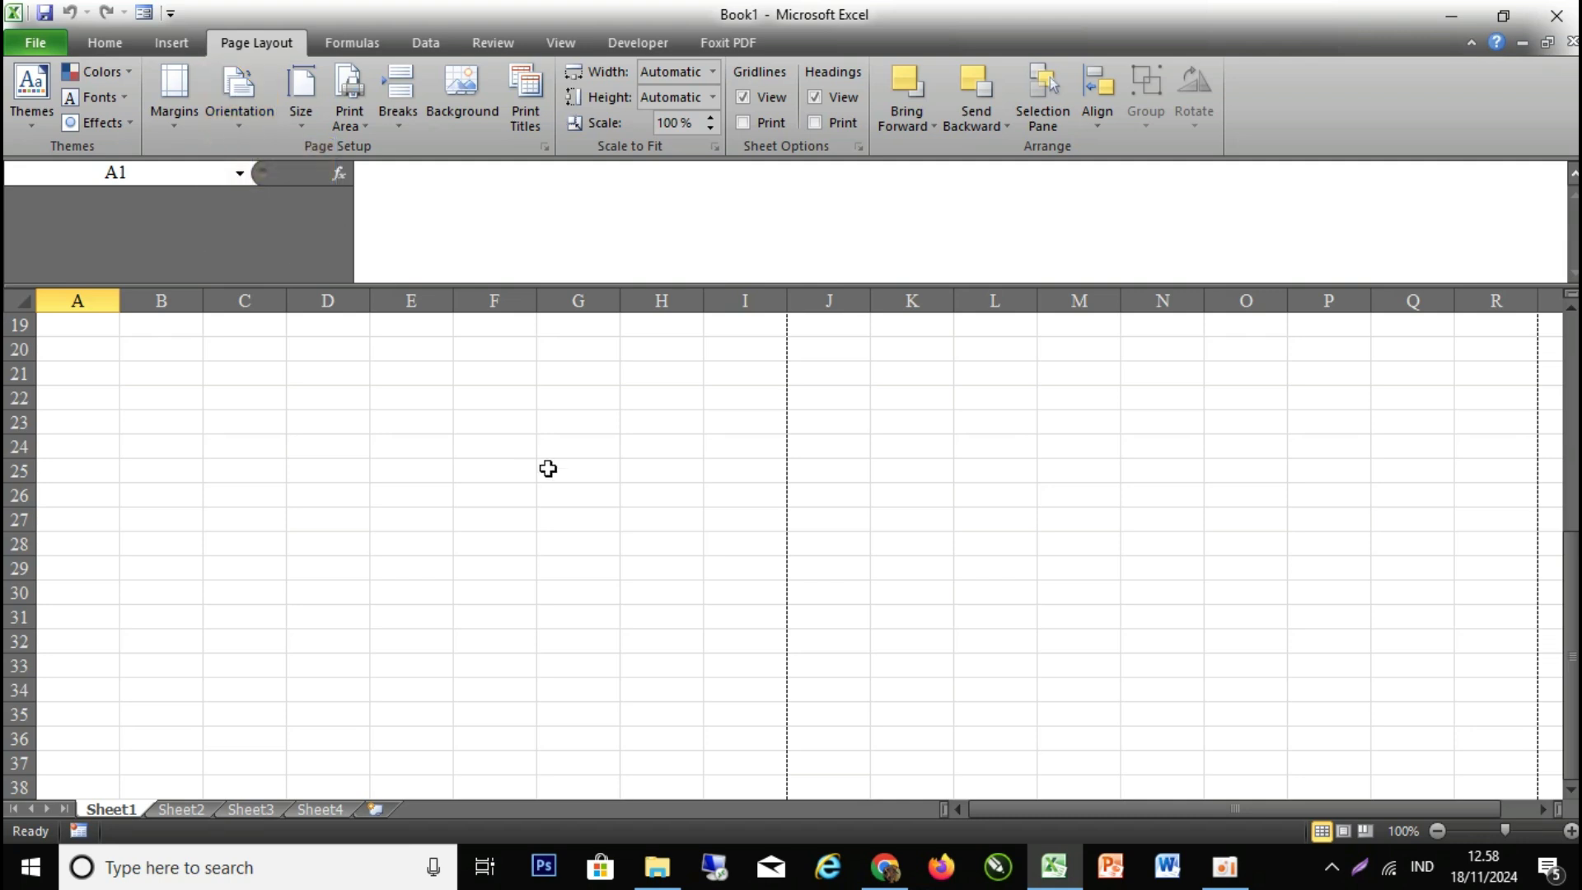
{"action": "left_click", "coordinate": [264, 110]}
{"action": "left_click", "coordinate": [257, 216]}
{"action": "scroll", "coordinate": [638, 488], "scroll_direction": "up", "scroll_amount": 2}
{"action": "scroll", "coordinate": [309, 515], "scroll_direction": "up", "scroll_amount": 1}
{"action": "scroll", "coordinate": [309, 515], "scroll_direction": "down", "scroll_amount": 3}
{"action": "scroll", "coordinate": [300, 595], "scroll_direction": "down", "scroll_amount": 1}
{"action": "scroll", "coordinate": [301, 595], "scroll_direction": "up", "scroll_amount": 2}
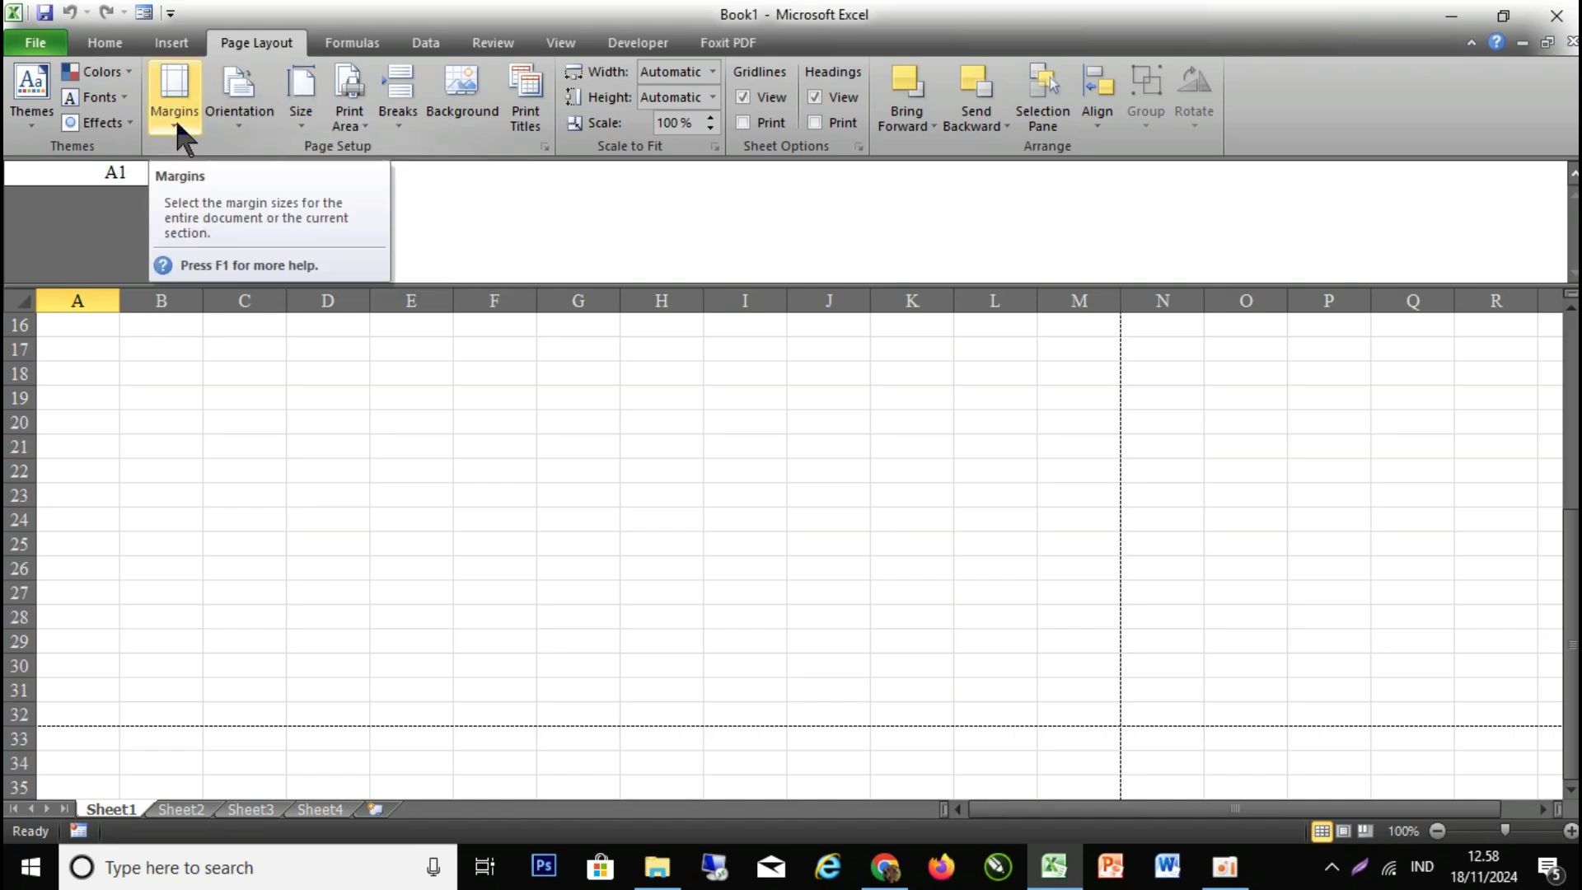
- Show the preset margins gallery and choose Custom Margins to reach Page Setup
{"action": "left_click", "coordinate": [178, 127]}
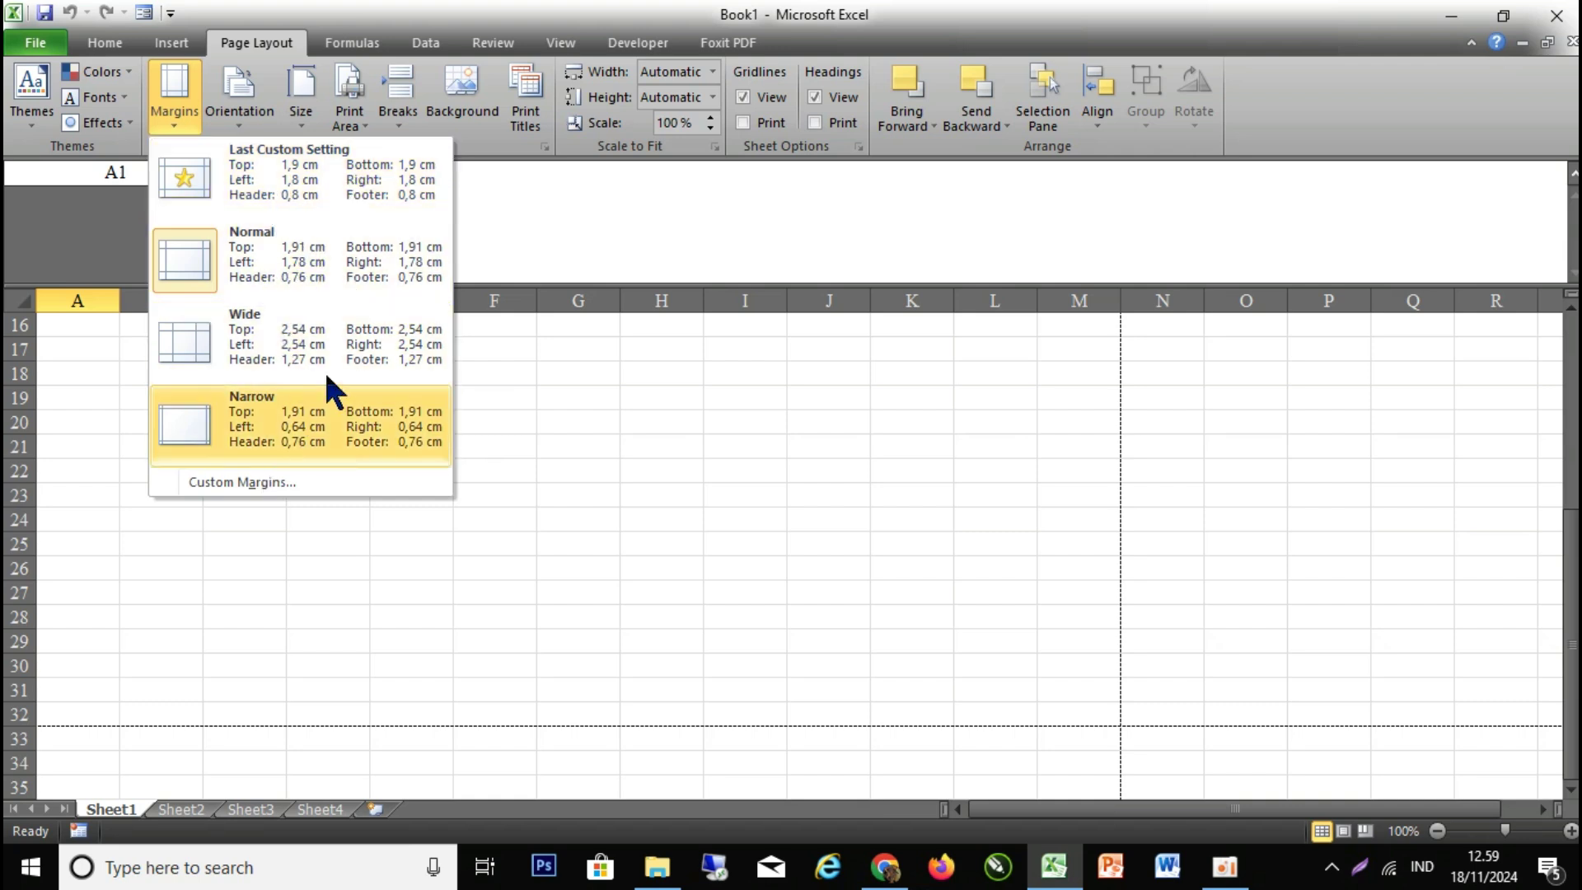
{"action": "left_click", "coordinate": [246, 486]}
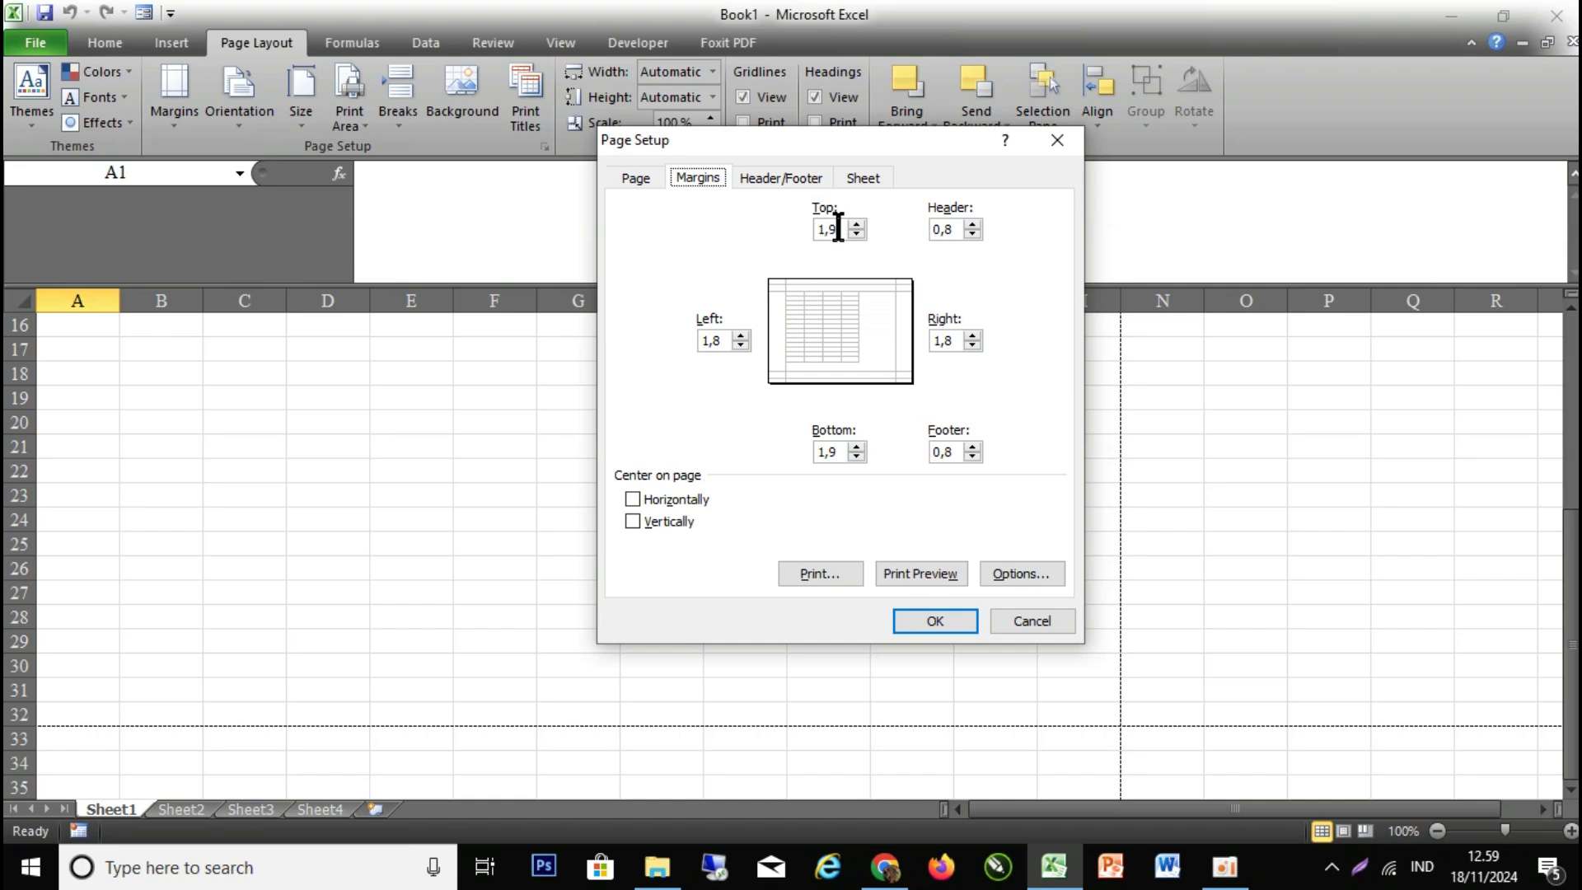
- Set margins to top 2, left 2, bottom 1,5 and right 1,5, then preview the print
{"action": "left_click_drag", "start_coordinate": [835, 230], "coordinate": [790, 226]}
{"action": "type", "text": "2"}
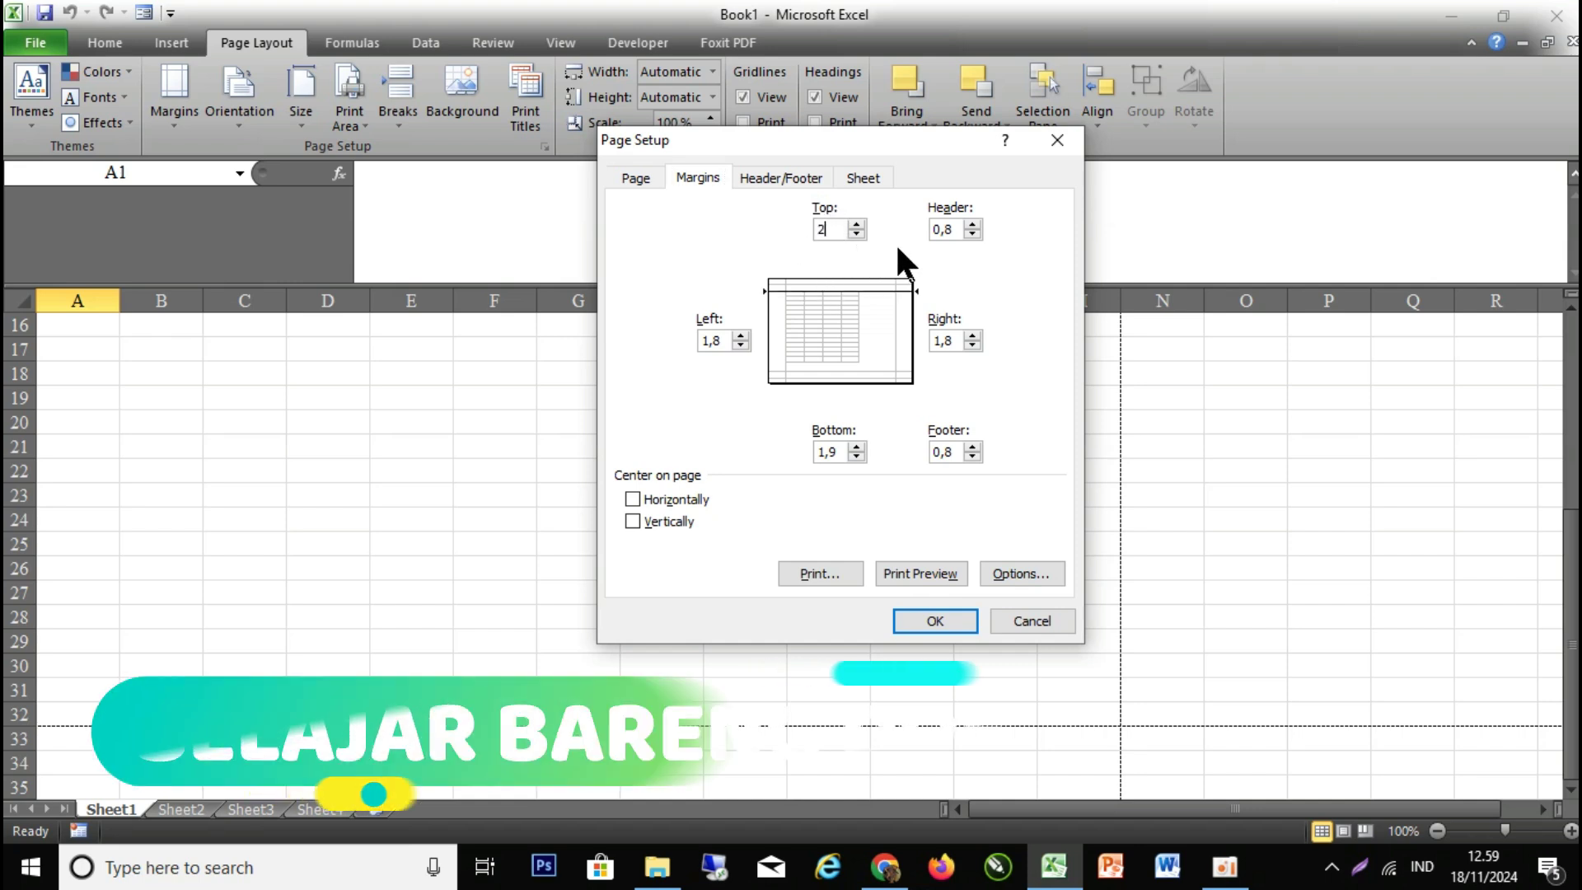
{"action": "left_click_drag", "start_coordinate": [700, 340], "coordinate": [722, 340]}
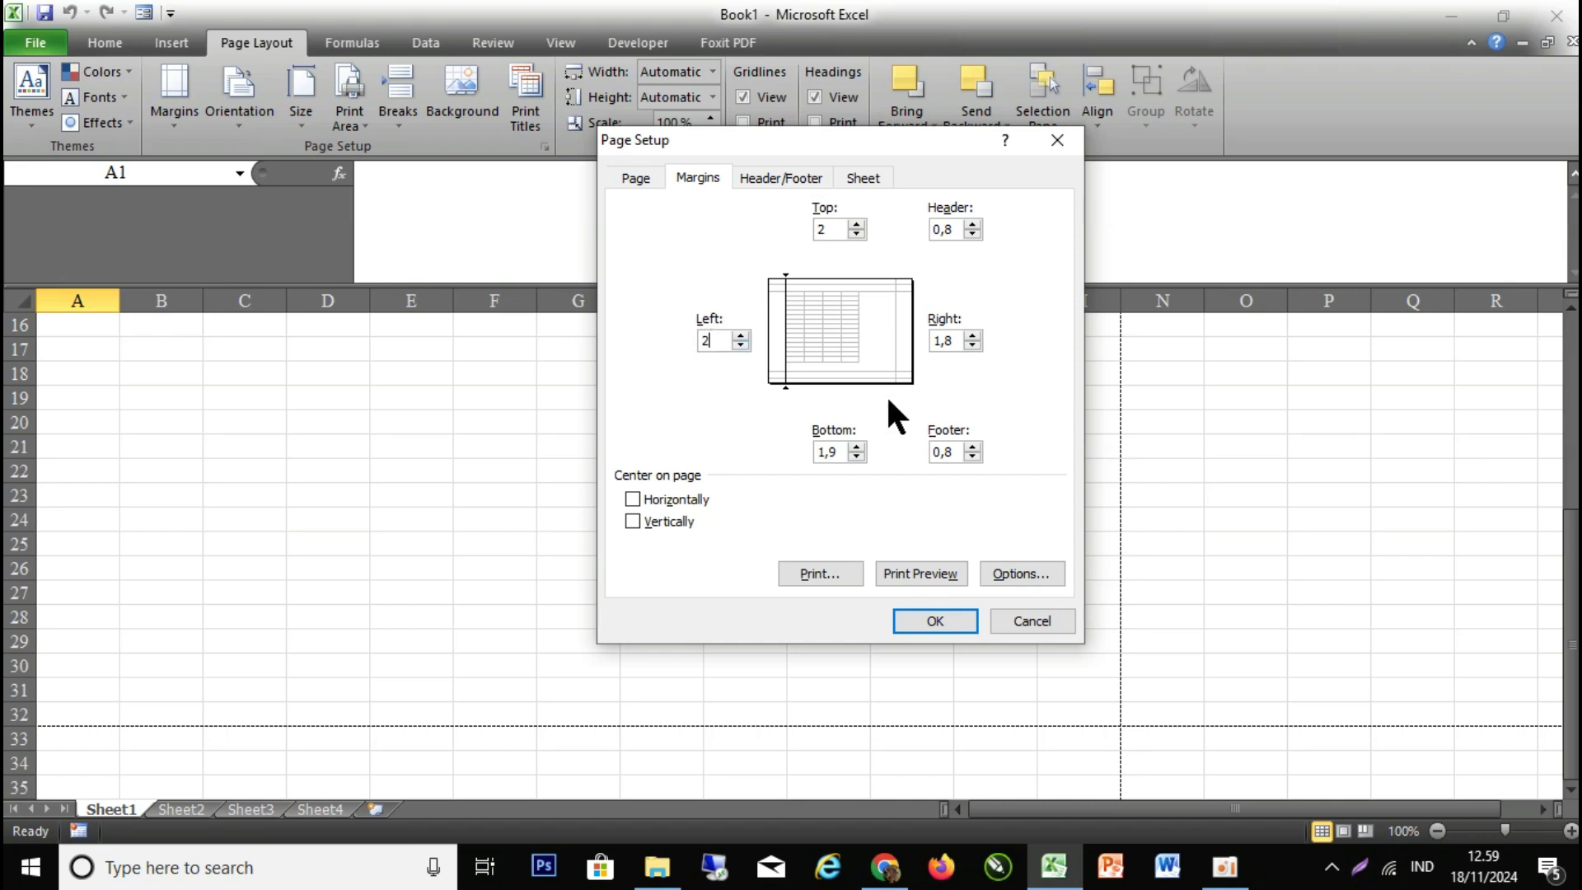
{"action": "left_click", "coordinate": [842, 452]}
{"action": "key", "text": "BackSpace"}
{"action": "type", "text": "5"}
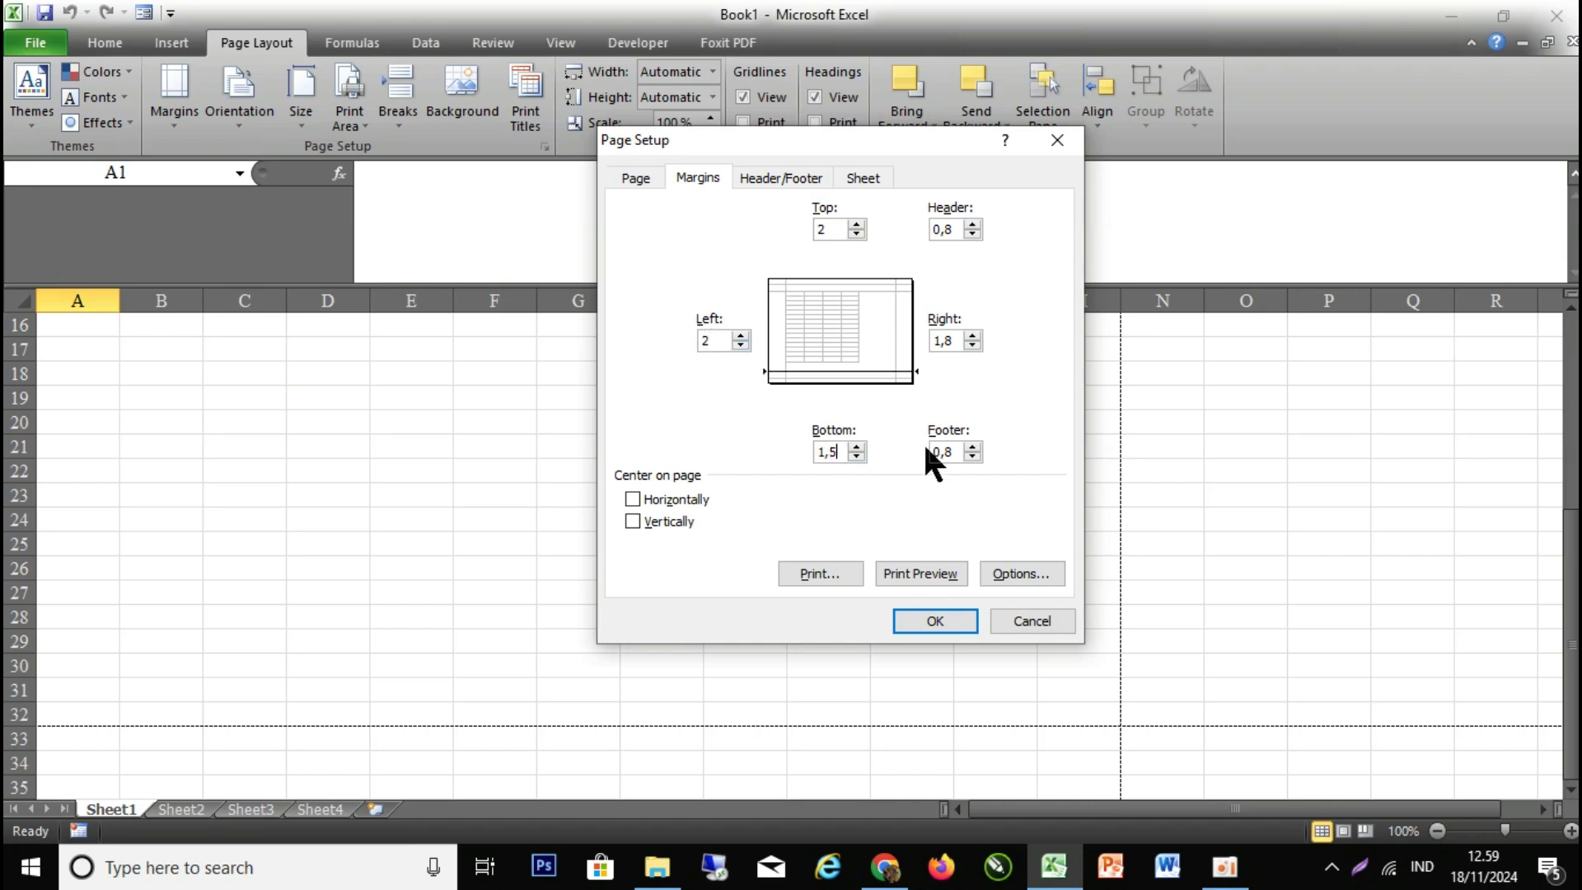
{"action": "left_click", "coordinate": [944, 340]}
{"action": "key", "text": "BackSpace"}
{"action": "type", "text": "5"}
{"action": "left_click", "coordinate": [926, 575]}
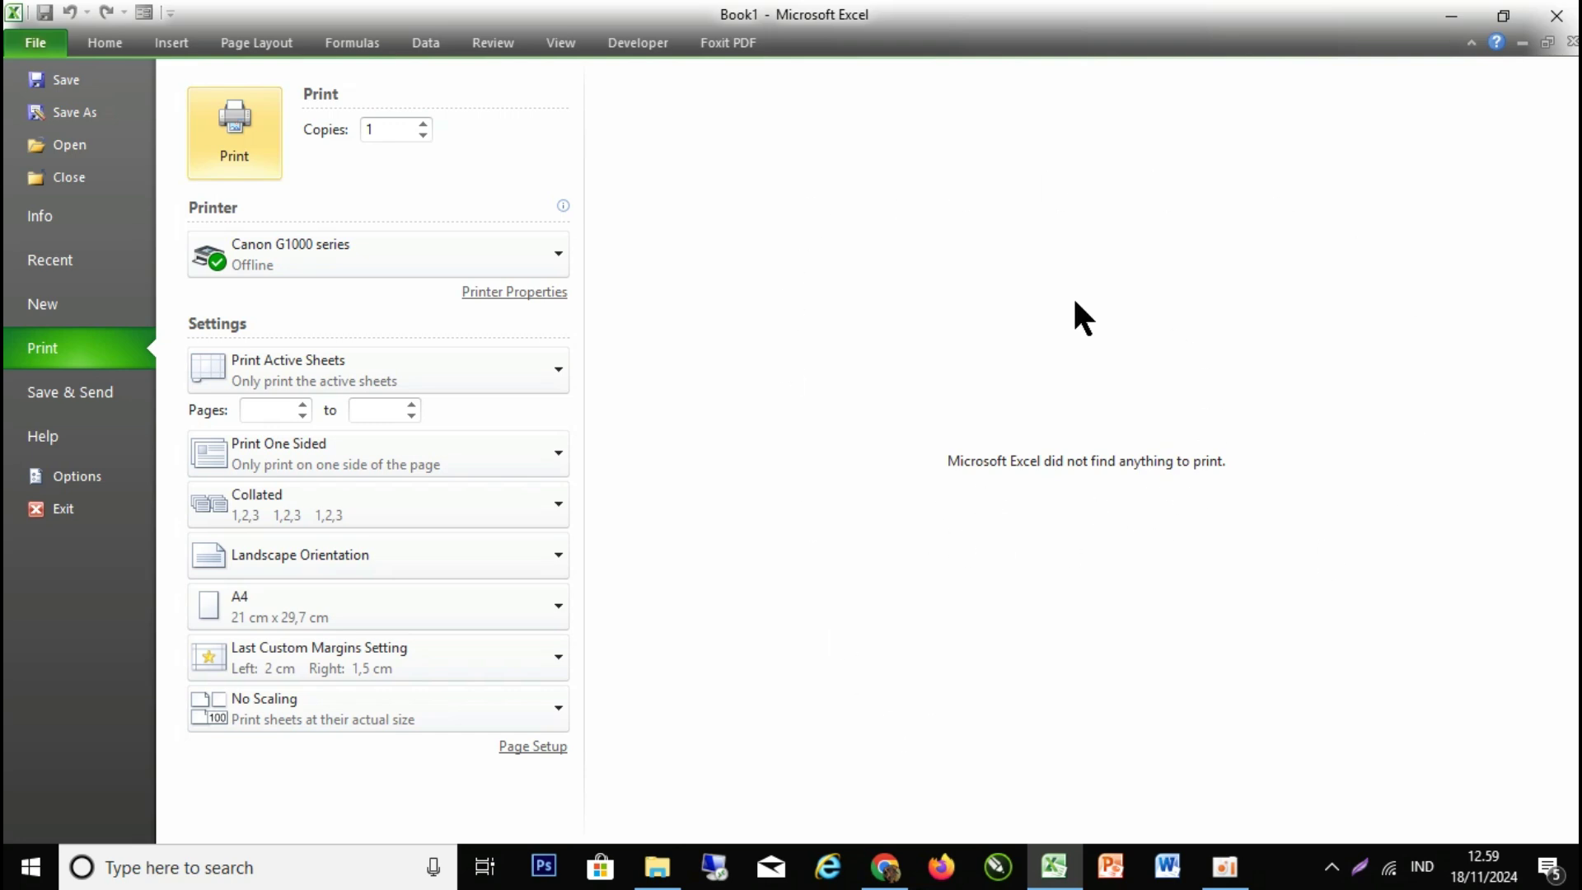
- Leave the print view and return to the landscape Book1 worksheet
{"action": "left_click", "coordinate": [35, 42]}
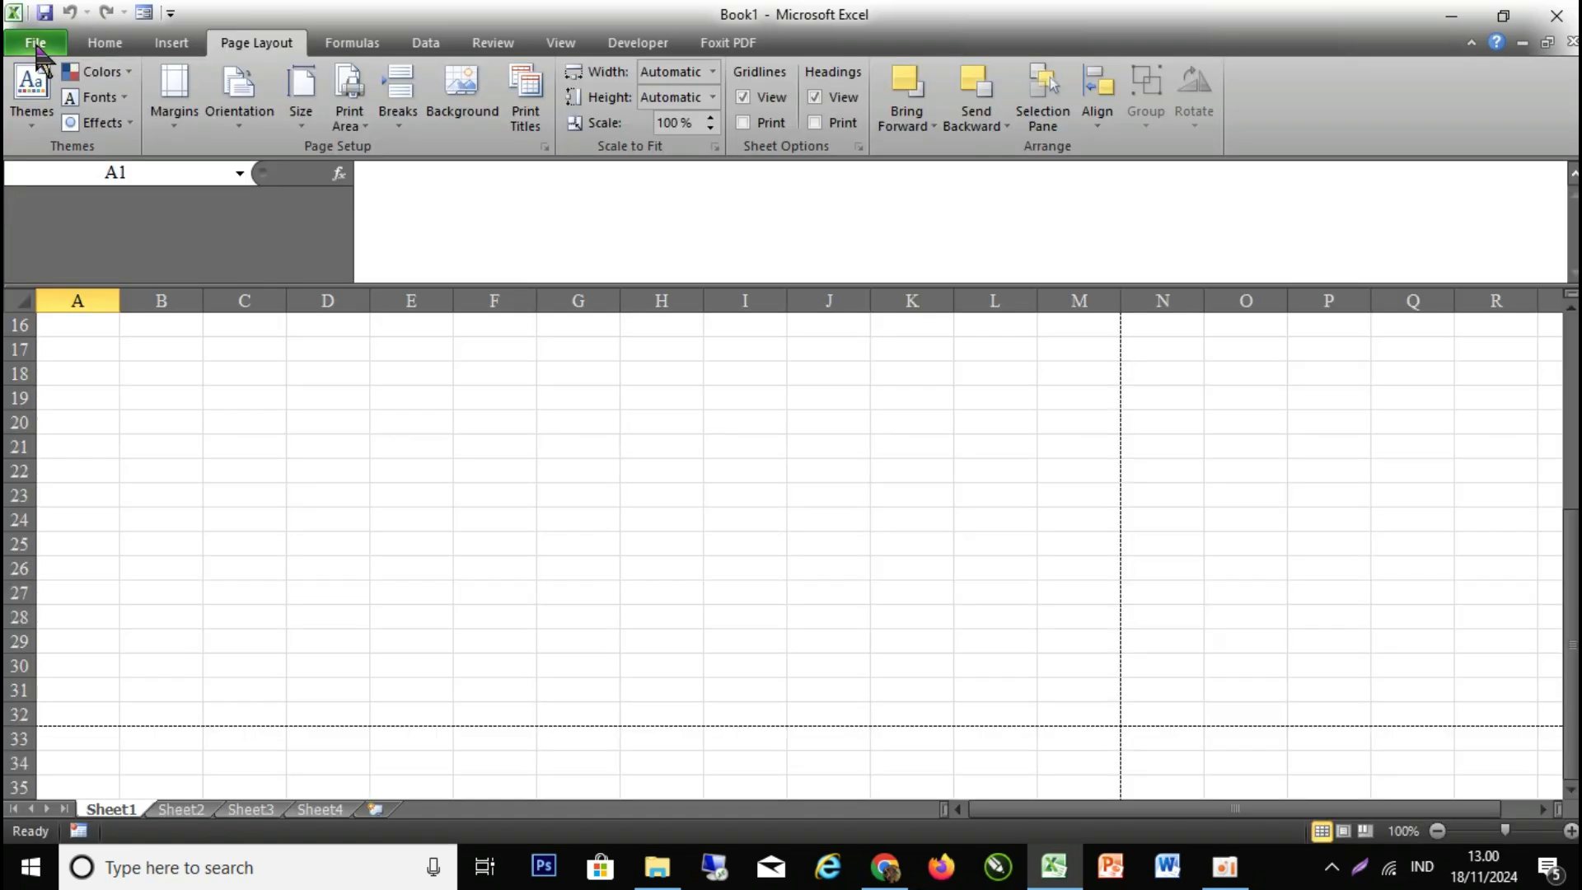
{"action": "scroll", "coordinate": [703, 469], "scroll_direction": "up", "scroll_amount": 2}
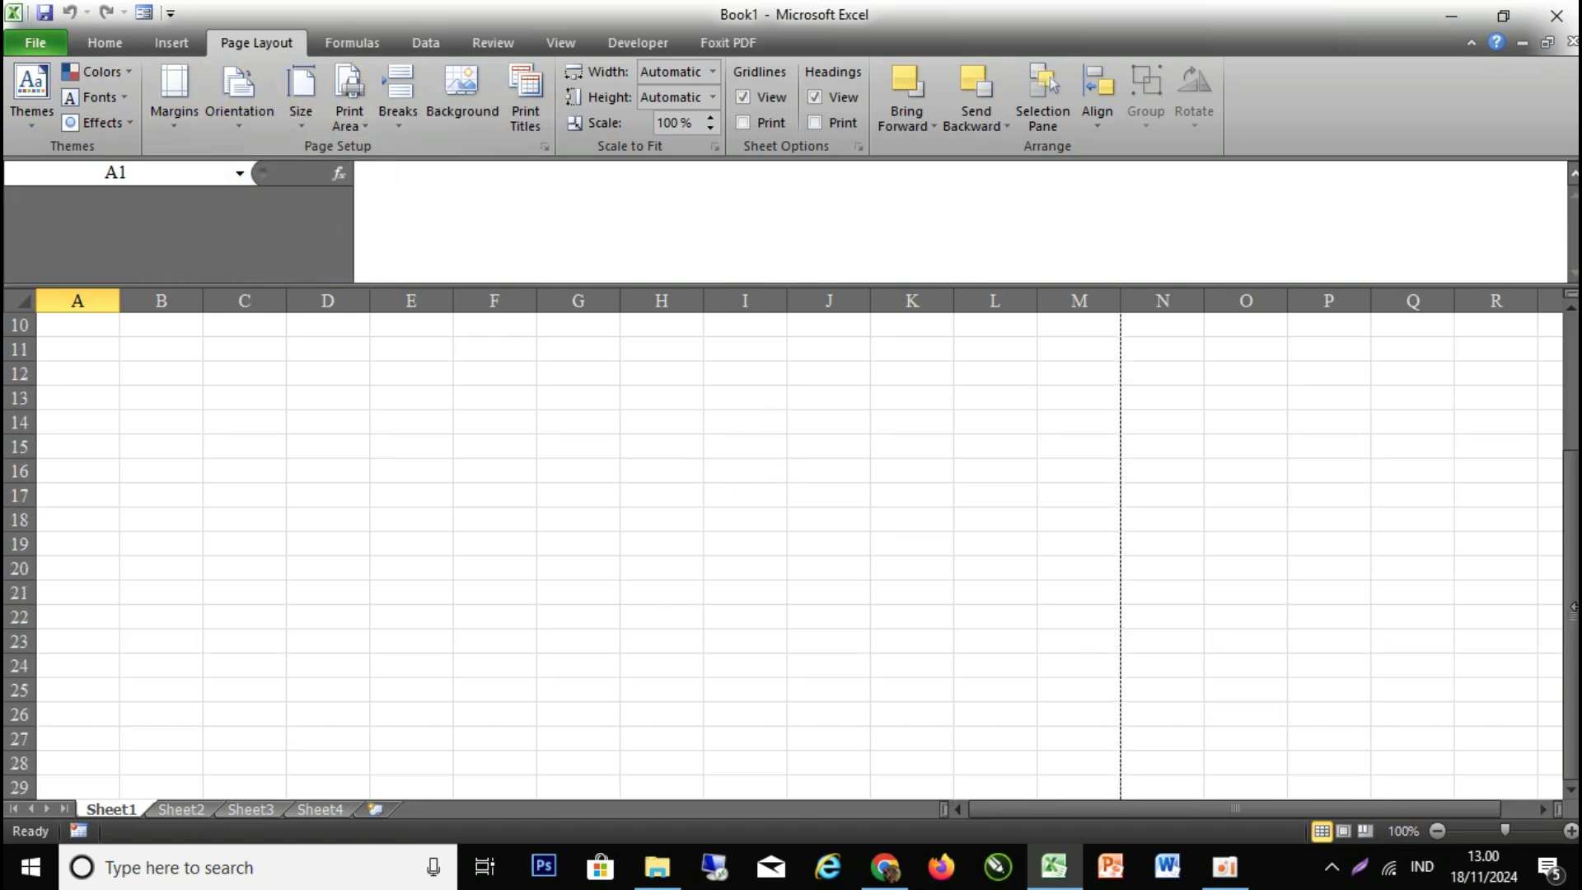
{"action": "left_click_drag", "start_coordinate": [1571, 548], "coordinate": [1571, 337]}
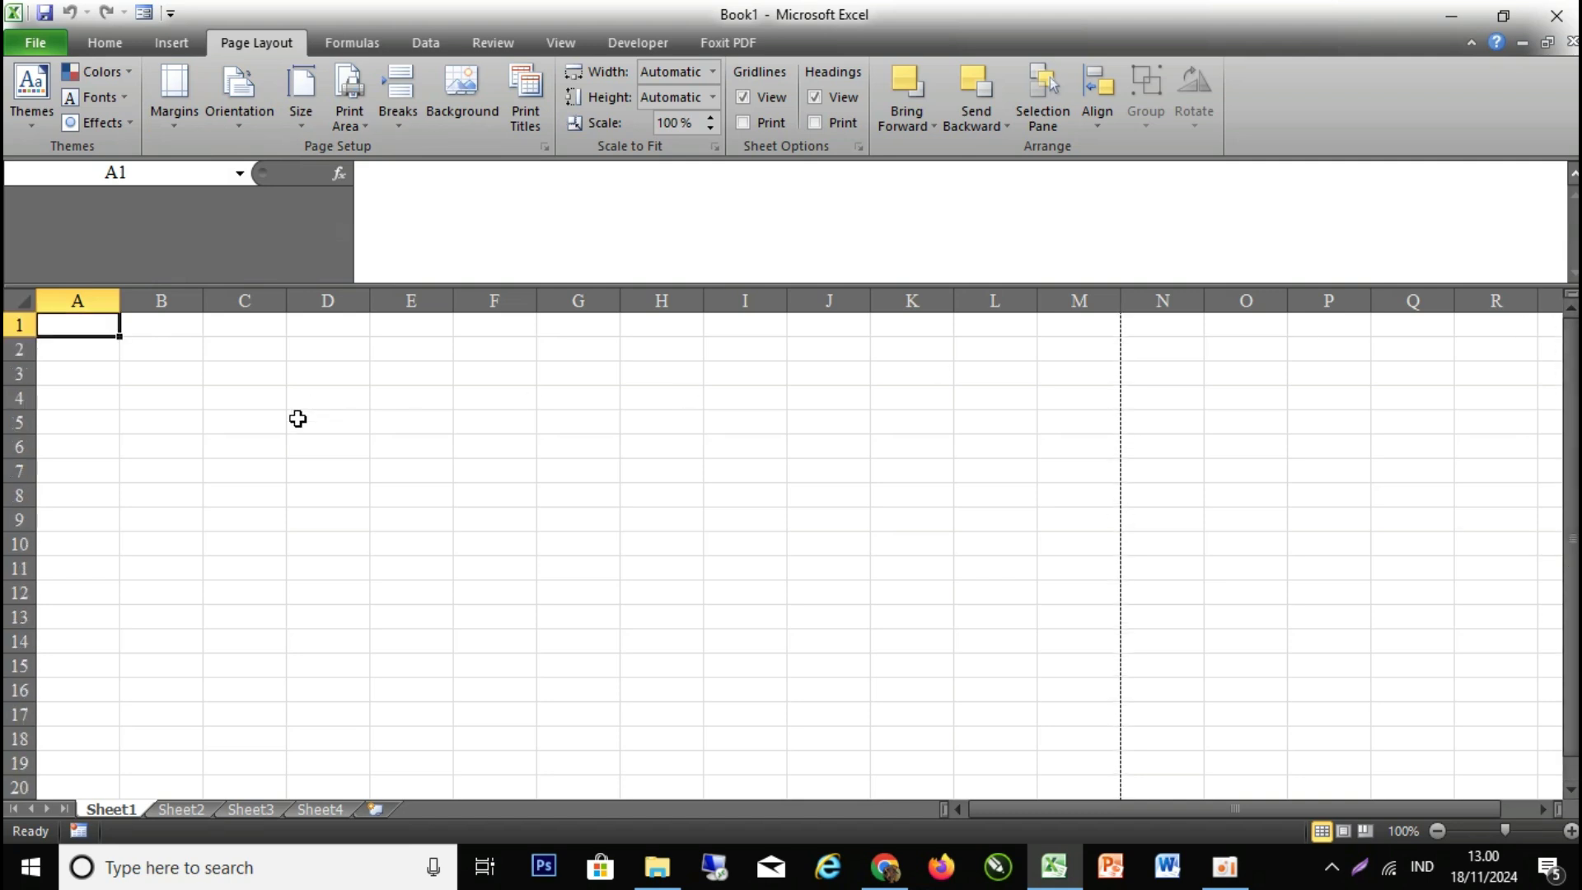
{"action": "left_click", "coordinate": [124, 399]}
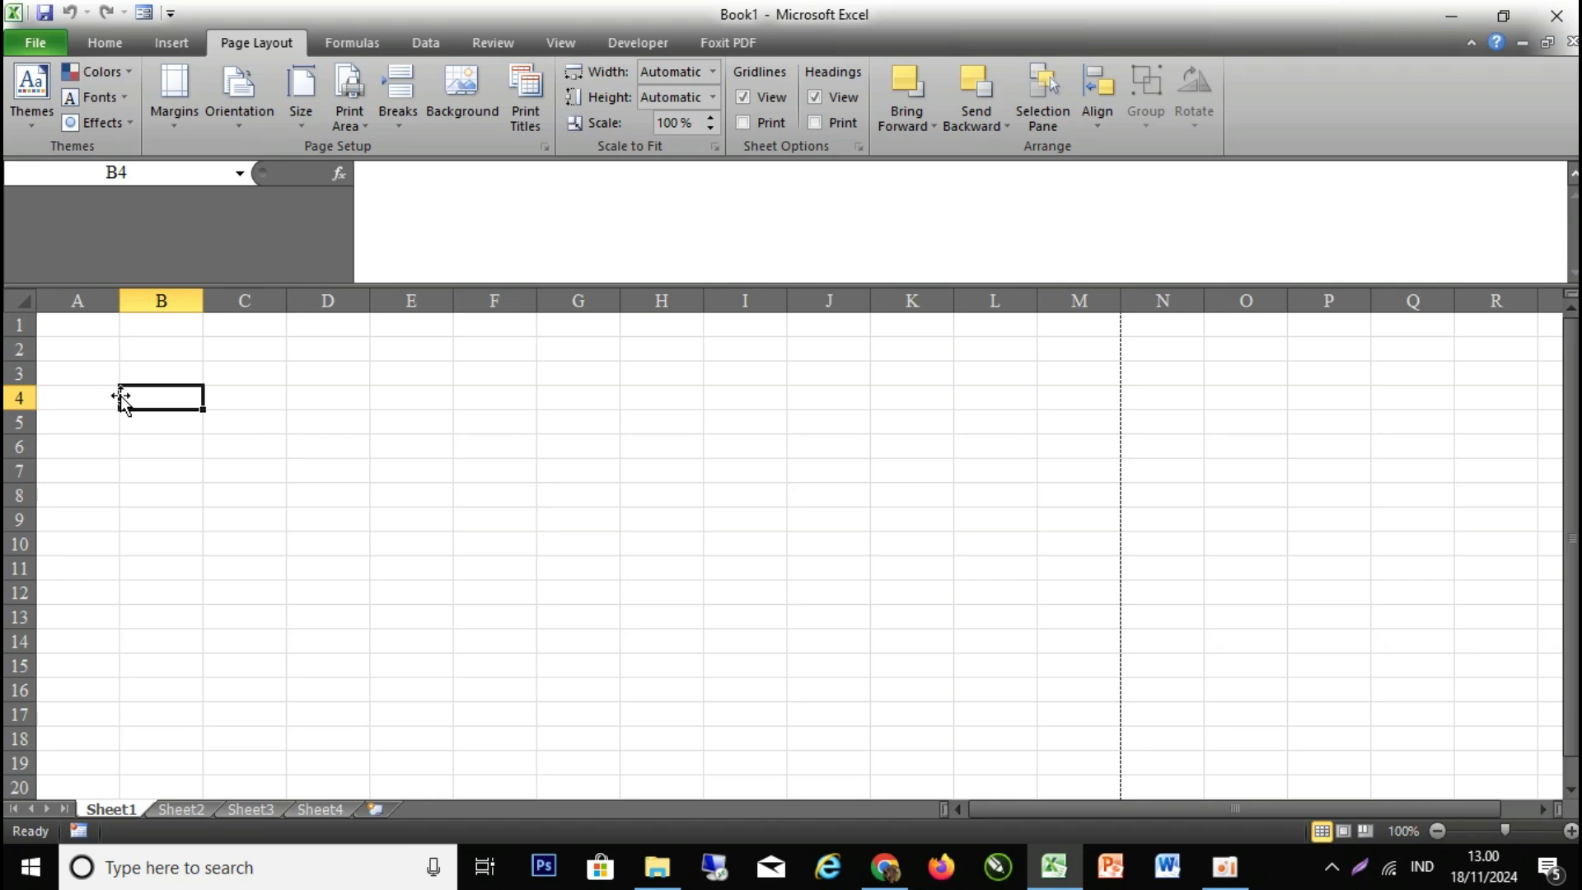
{"action": "key", "text": "Up"}
{"action": "key", "text": "Up"}
{"action": "key", "text": "Up"}
{"action": "key", "text": "Down"}
{"action": "key", "text": "Down"}
{"action": "key", "text": "Down"}
{"action": "key", "text": "Up"}
{"action": "key", "text": "Up"}
{"action": "key", "text": "Up"}
{"action": "key", "text": "Down"}
{"action": "key", "text": "Down"}
{"action": "key", "text": "Down"}
{"action": "left_click", "coordinate": [32, 45]}
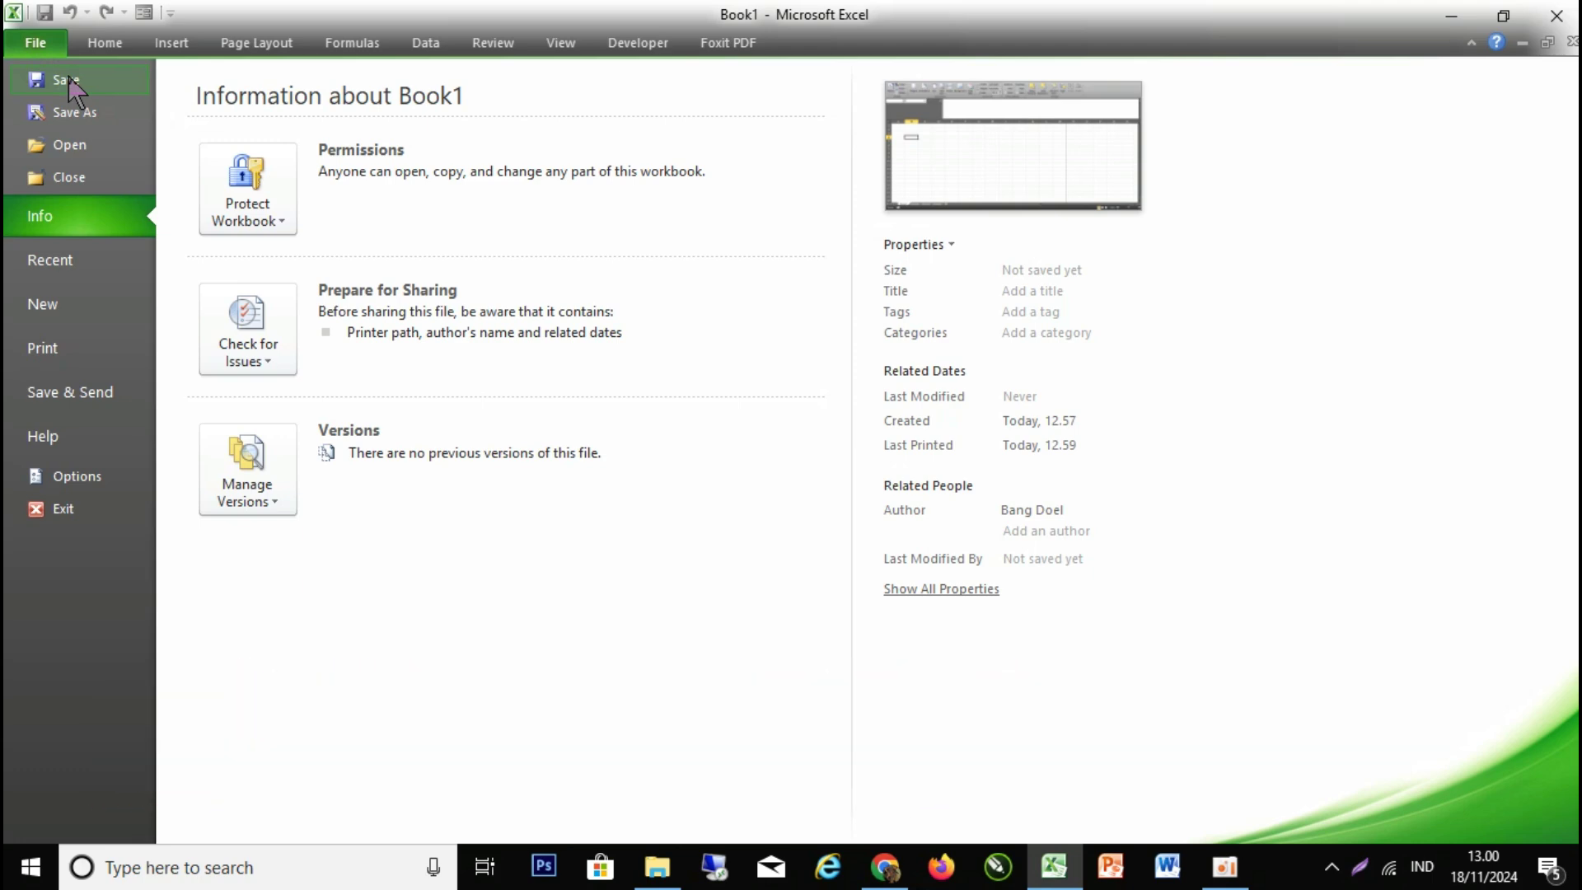
- Return from the File view to the sheet and bring up the save window for Book1
{"action": "key", "text": "Escape"}
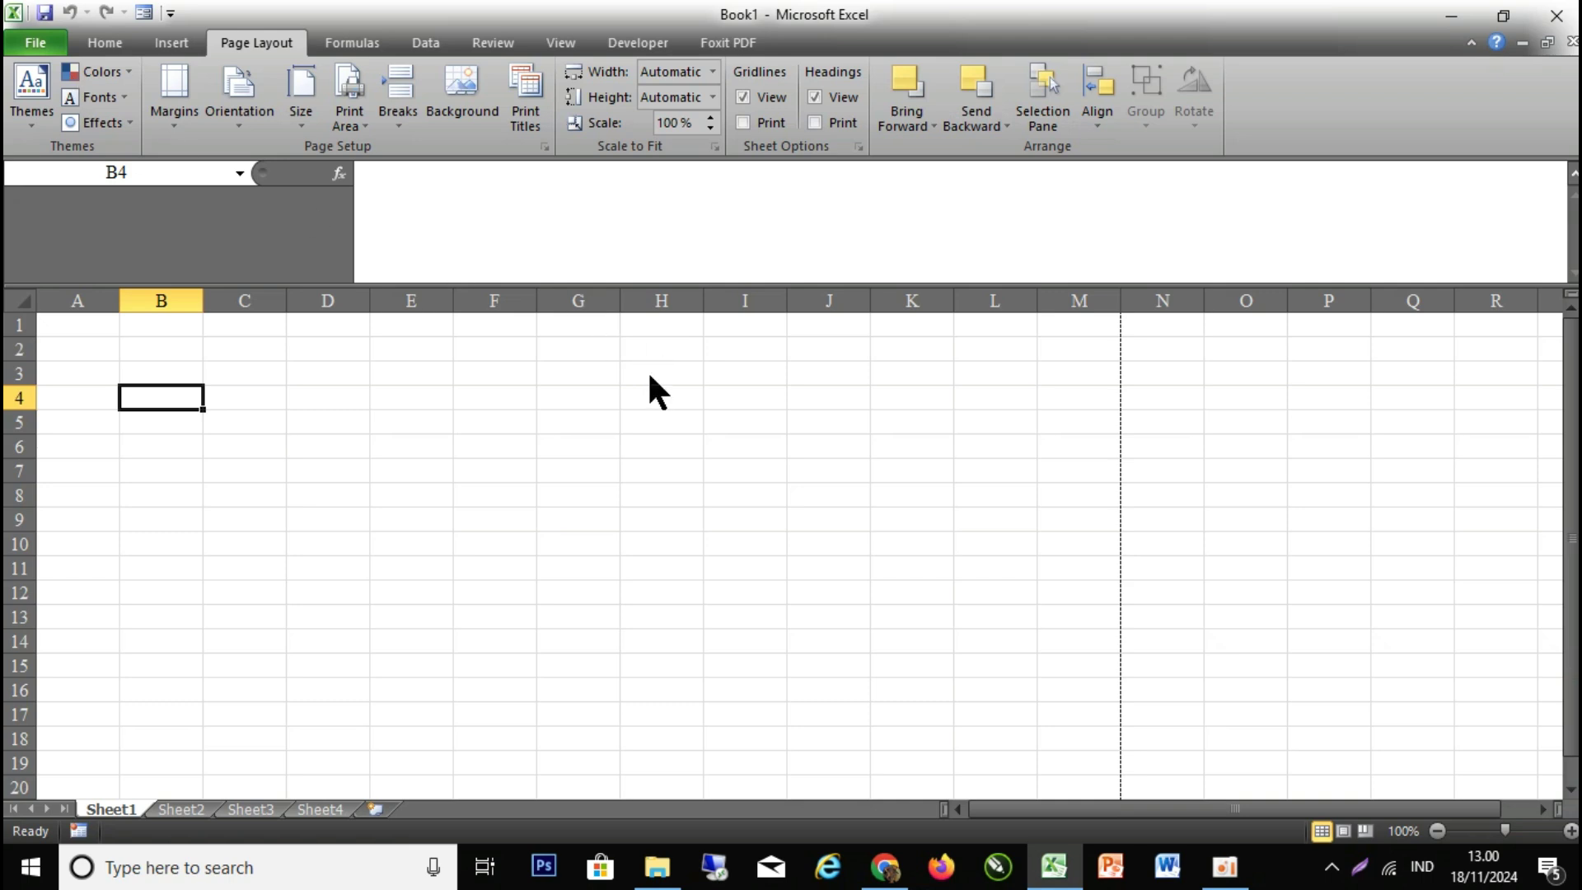
{"action": "key", "text": "ctrl+s"}
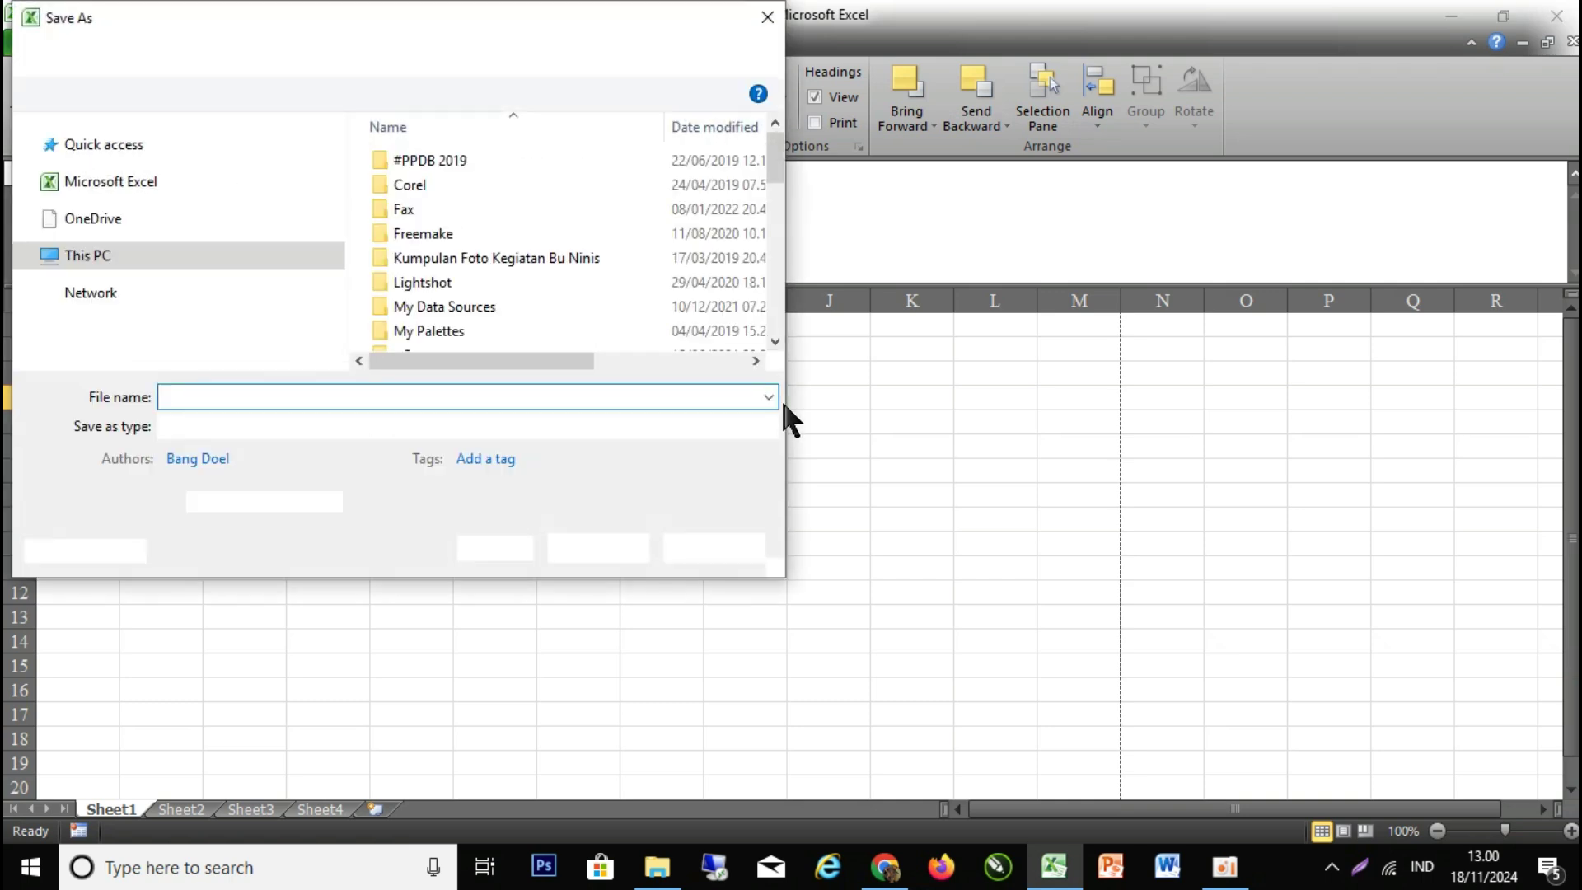
- Replace the file name Book1 with 'latihan1a', keeping Save as type on Excel Workbook
{"action": "left_click_drag", "start_coordinate": [410, 6], "coordinate": [599, 87]}
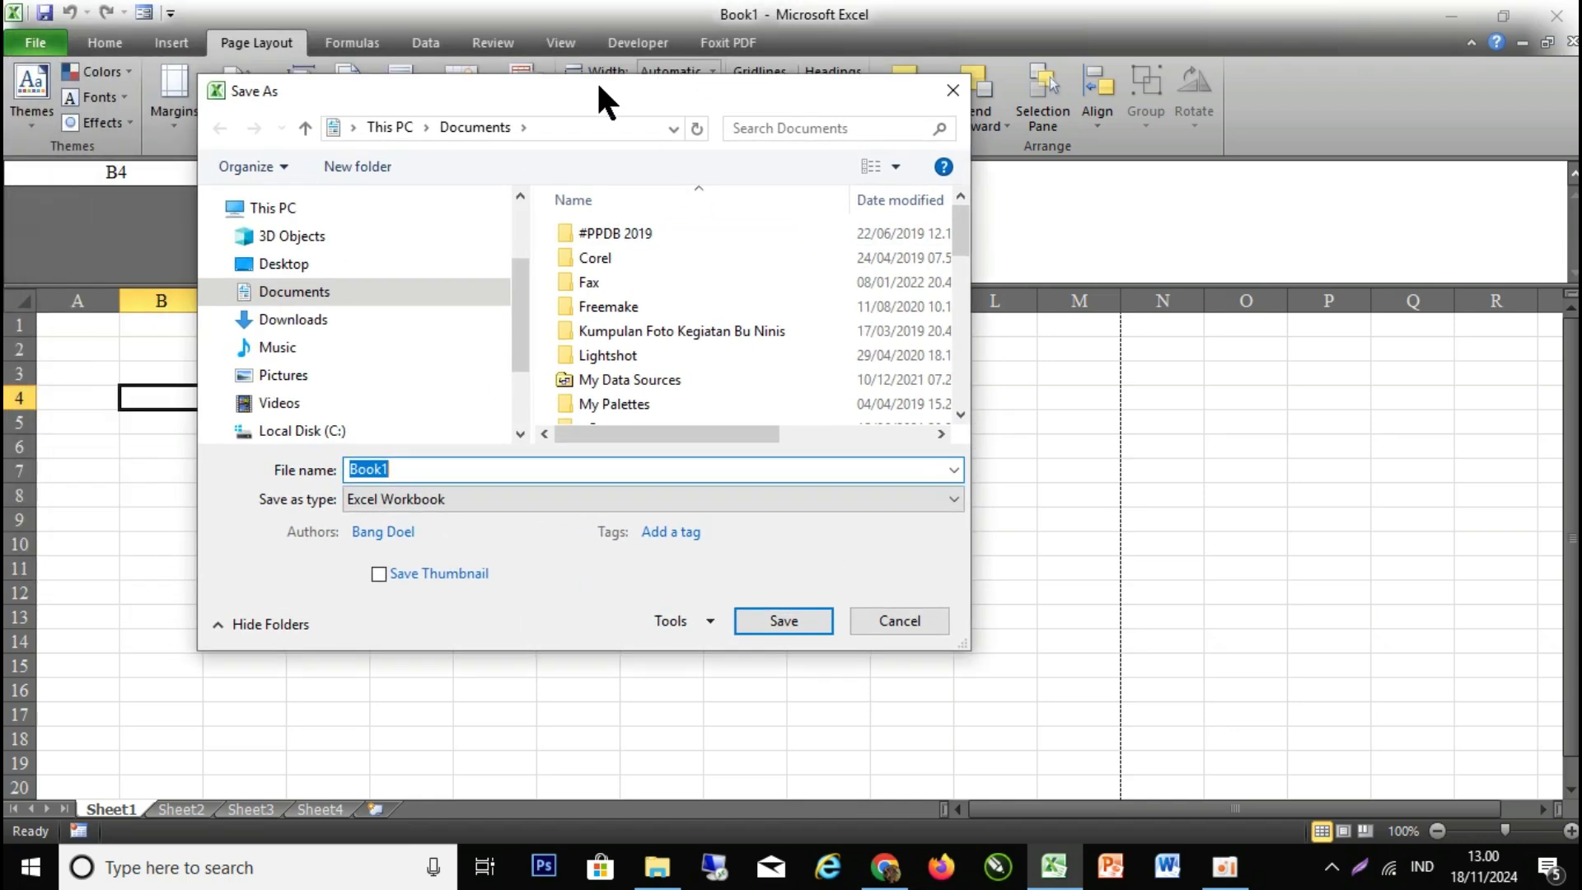
{"action": "mouse_move", "coordinate": [296, 430]}
{"action": "left_click", "coordinate": [399, 471]}
{"action": "left_click_drag", "start_coordinate": [401, 467], "coordinate": [340, 463]}
{"action": "type", "text": "latihan"}
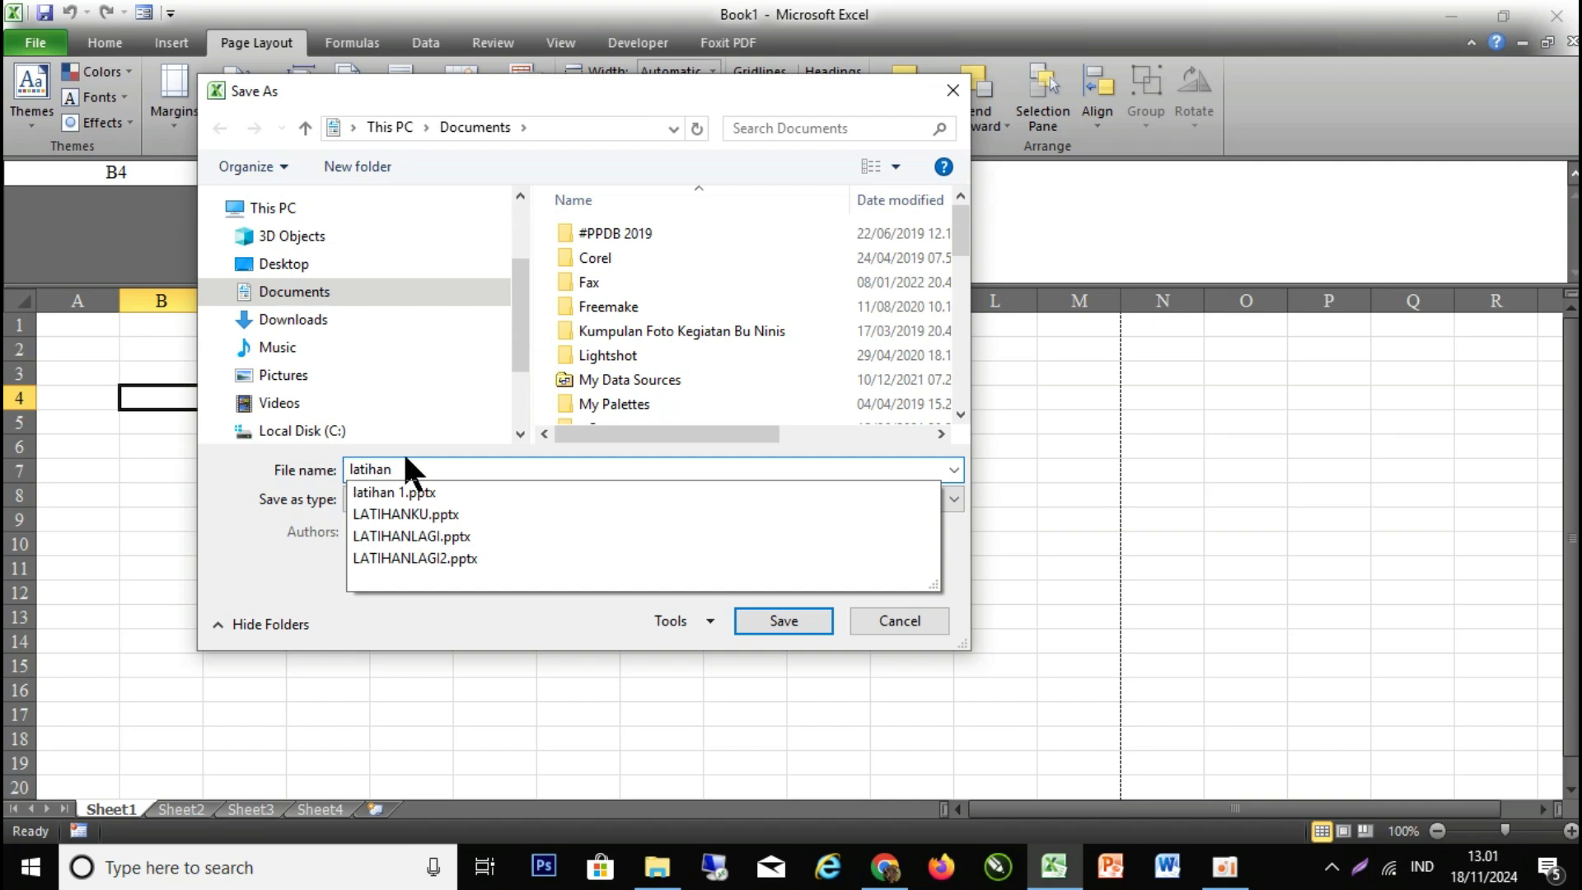
{"action": "type", "text": "1a"}
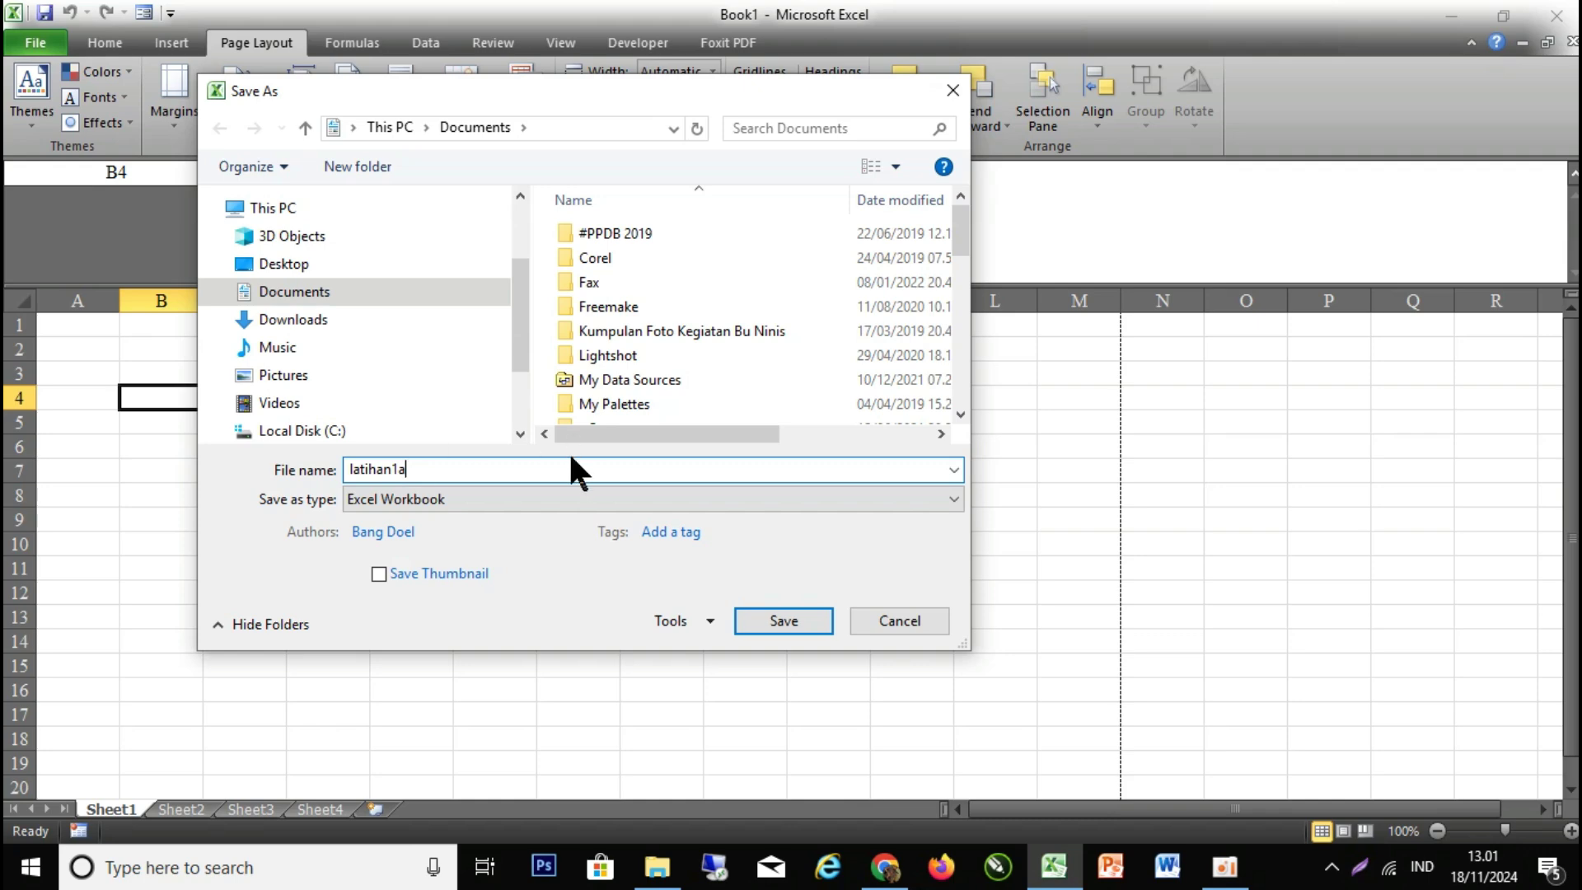
{"action": "left_click", "coordinate": [447, 499]}
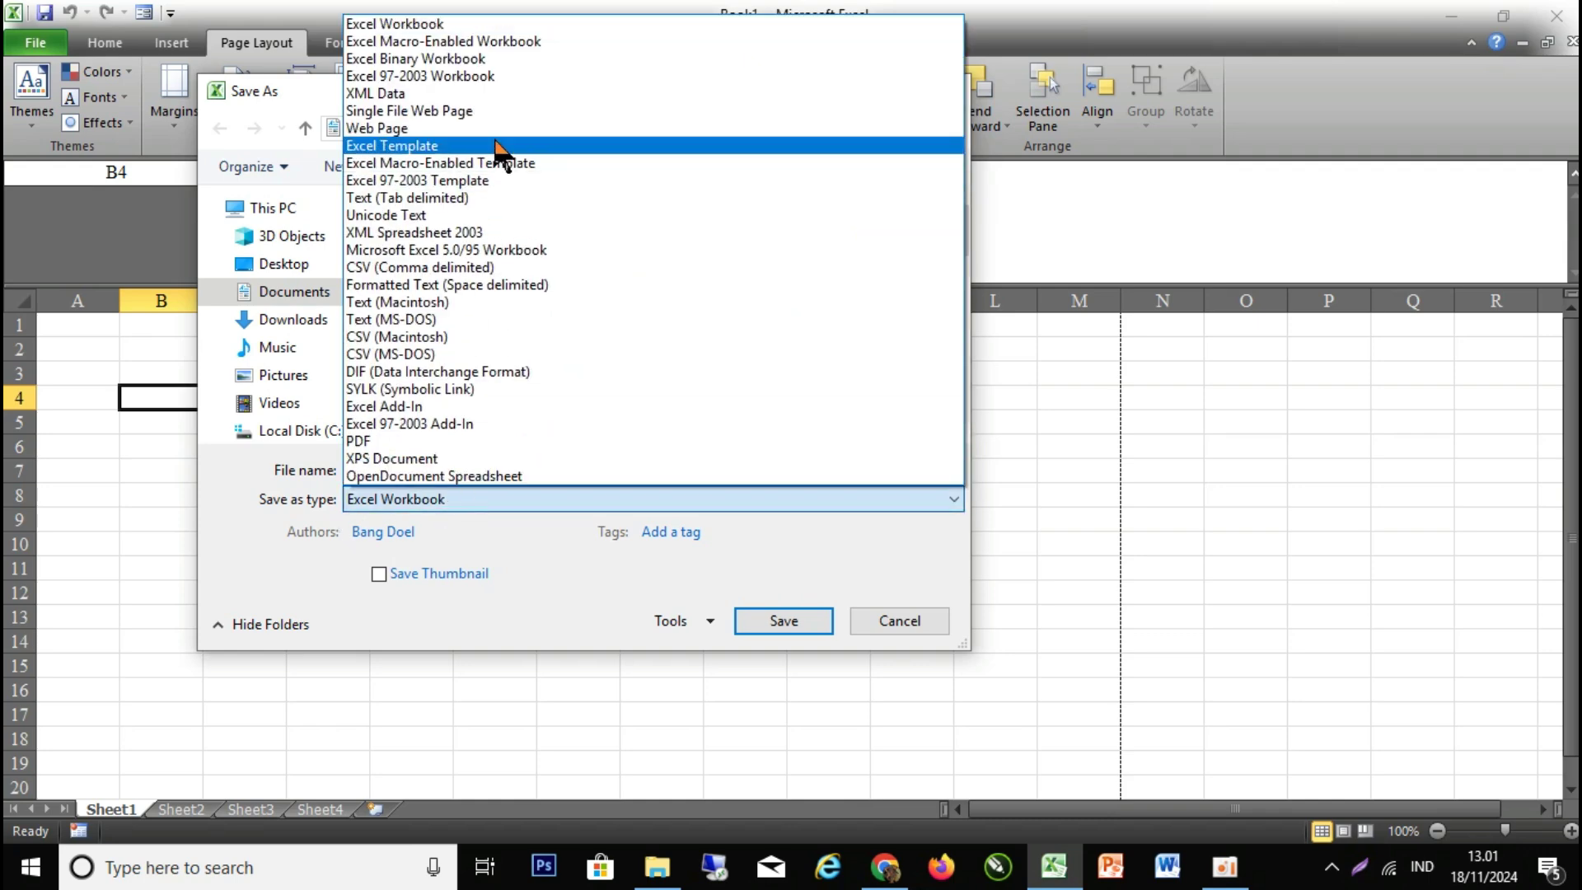
{"action": "left_click", "coordinate": [554, 497]}
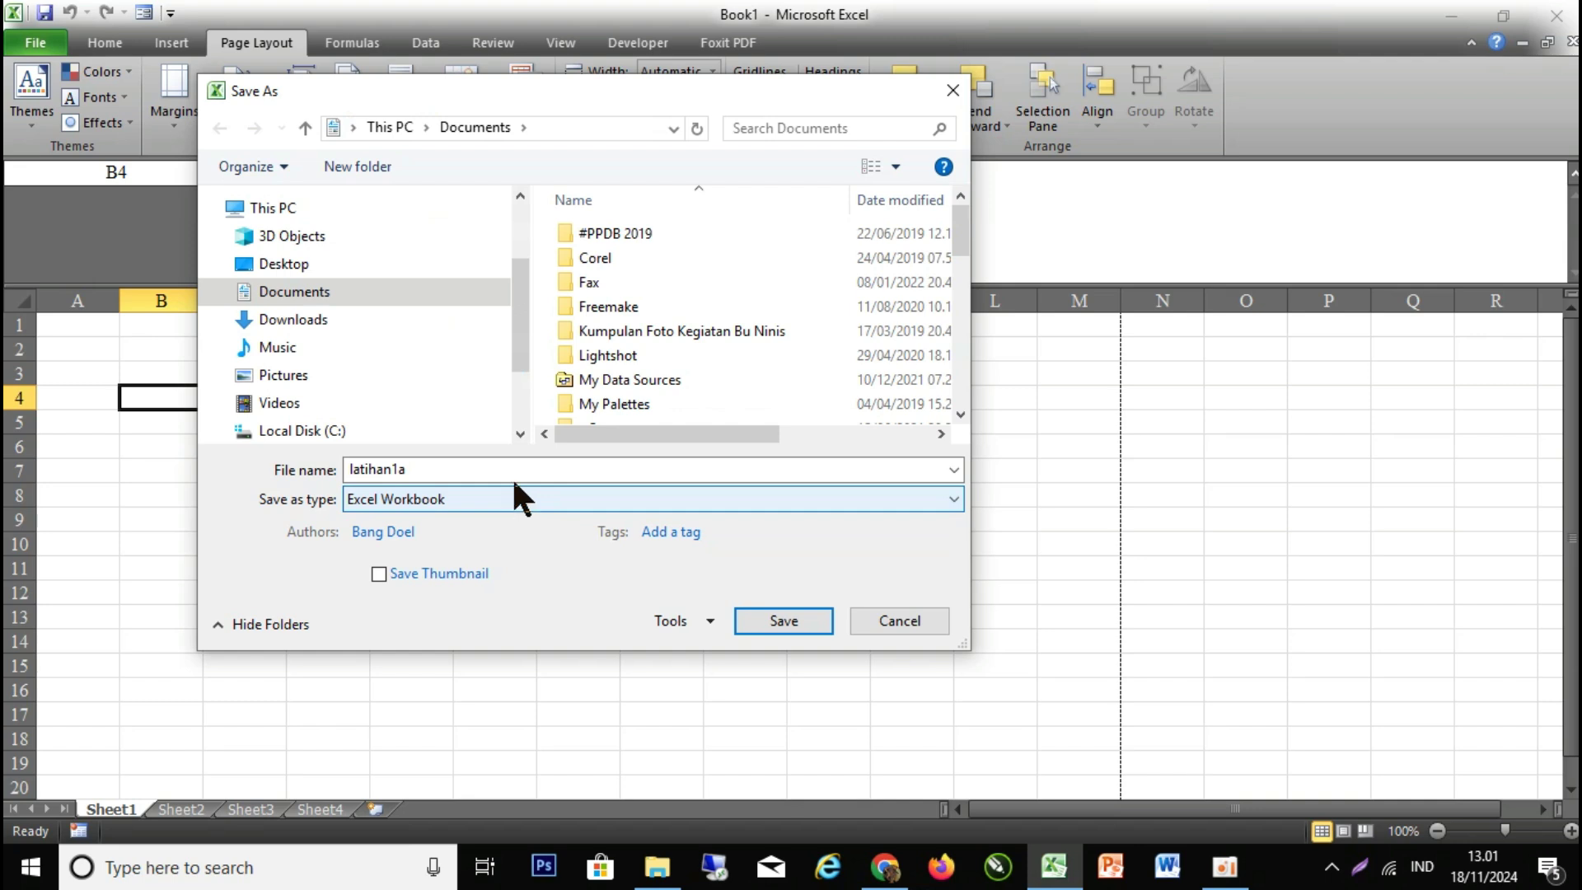
{"action": "left_click_drag", "start_coordinate": [523, 269], "coordinate": [527, 355]}
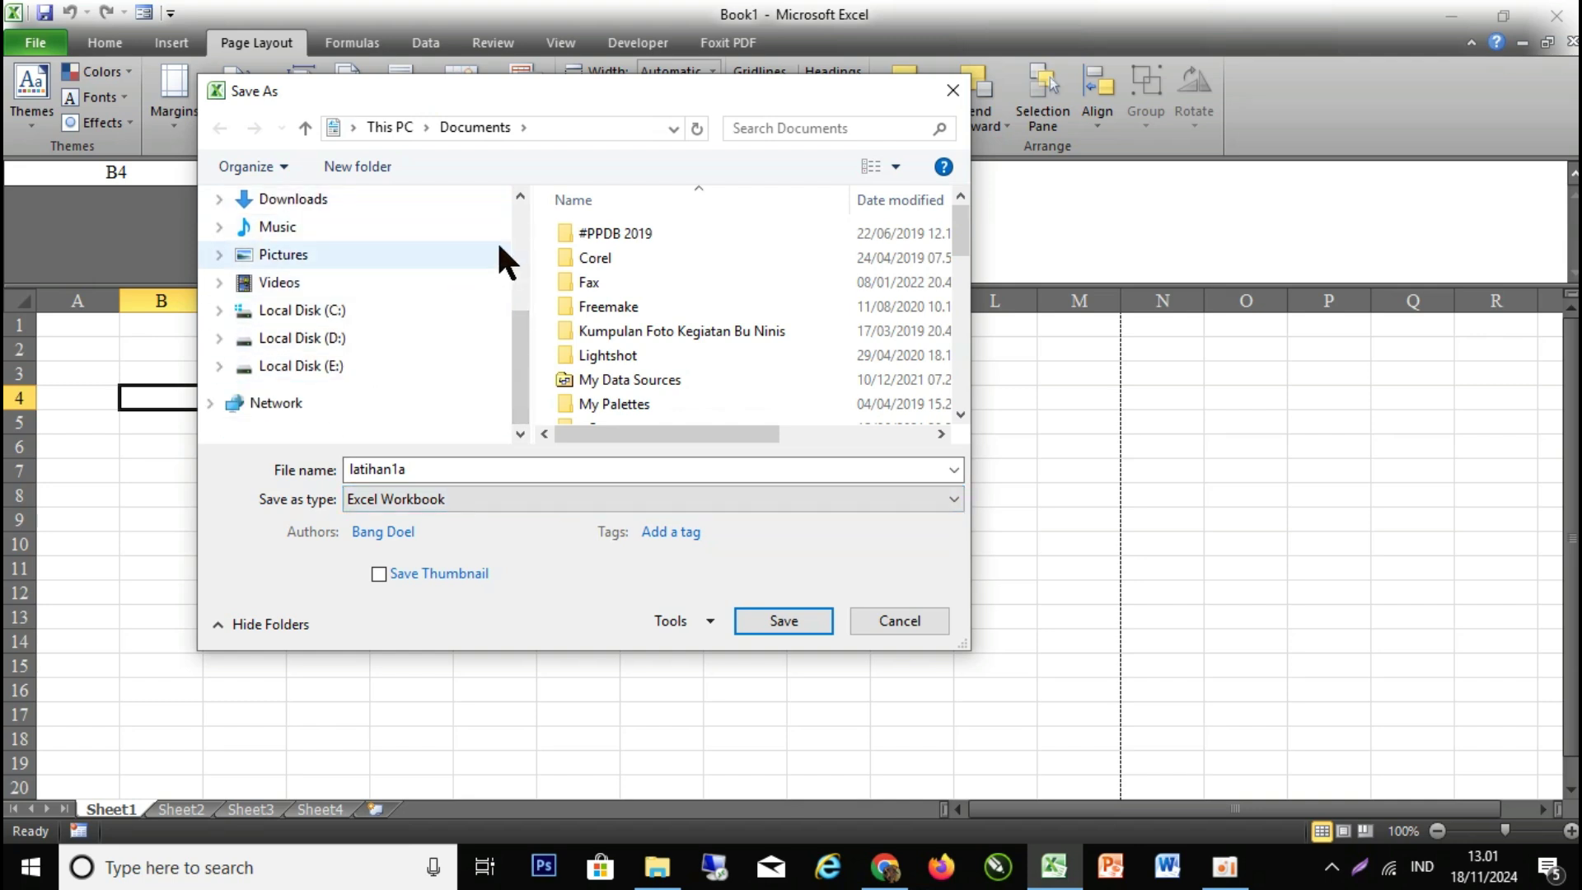
- Pick Local Disk (E:) as the save folder and save 'latihan1a' there
{"action": "mouse_move", "coordinate": [519, 363]}
{"action": "left_mouse_down"}
{"action": "mouse_move", "coordinate": [527, 263]}
{"action": "mouse_move", "coordinate": [518, 380]}
{"action": "left_mouse_up"}
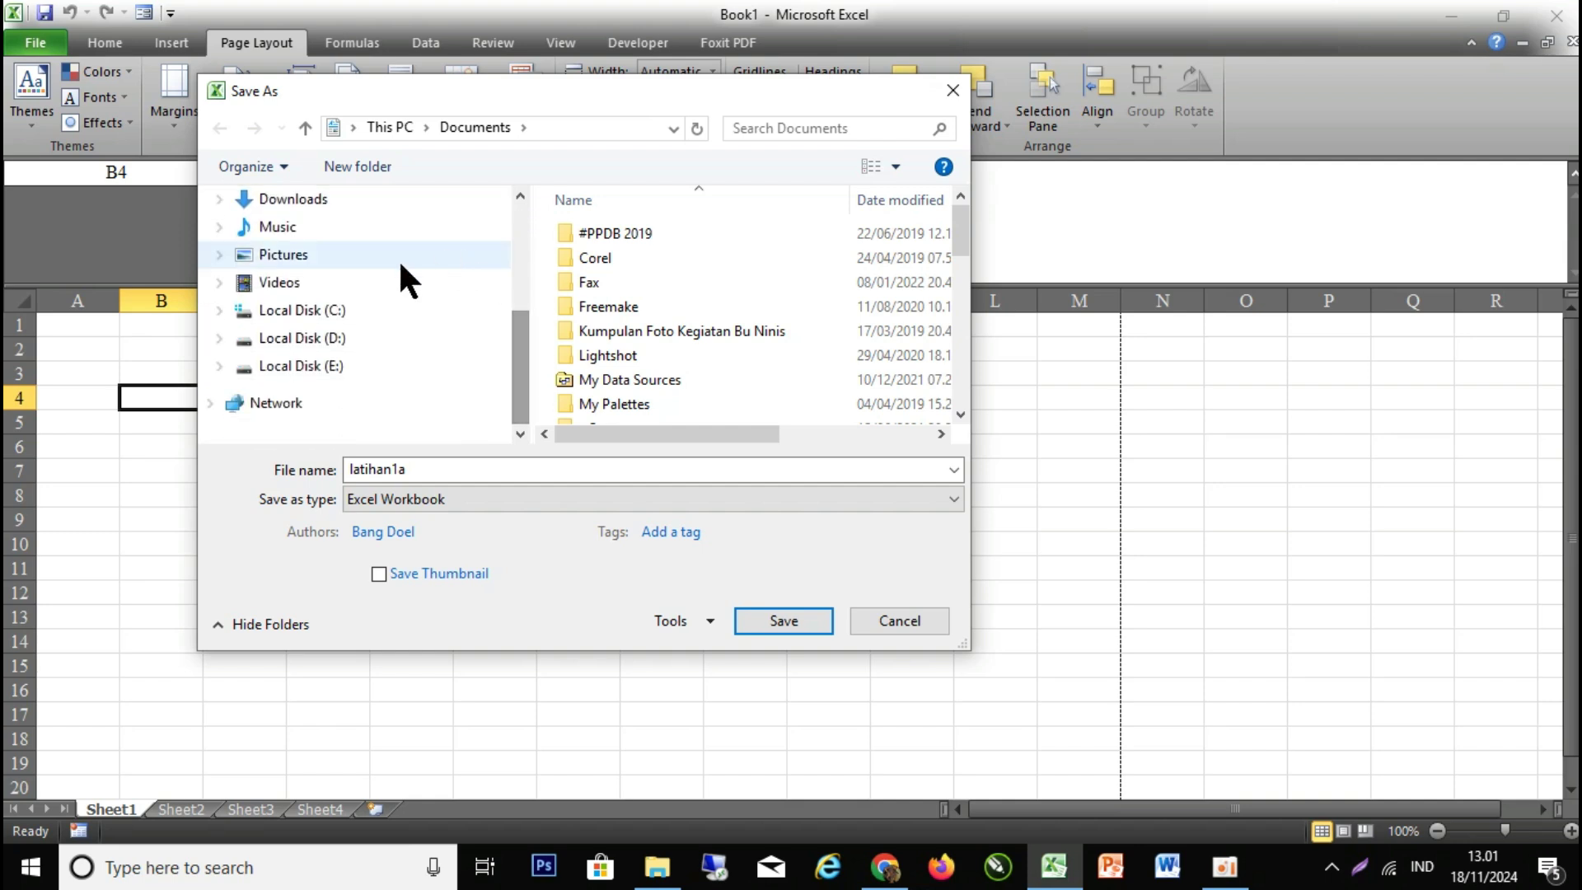
{"action": "left_click", "coordinate": [335, 339]}
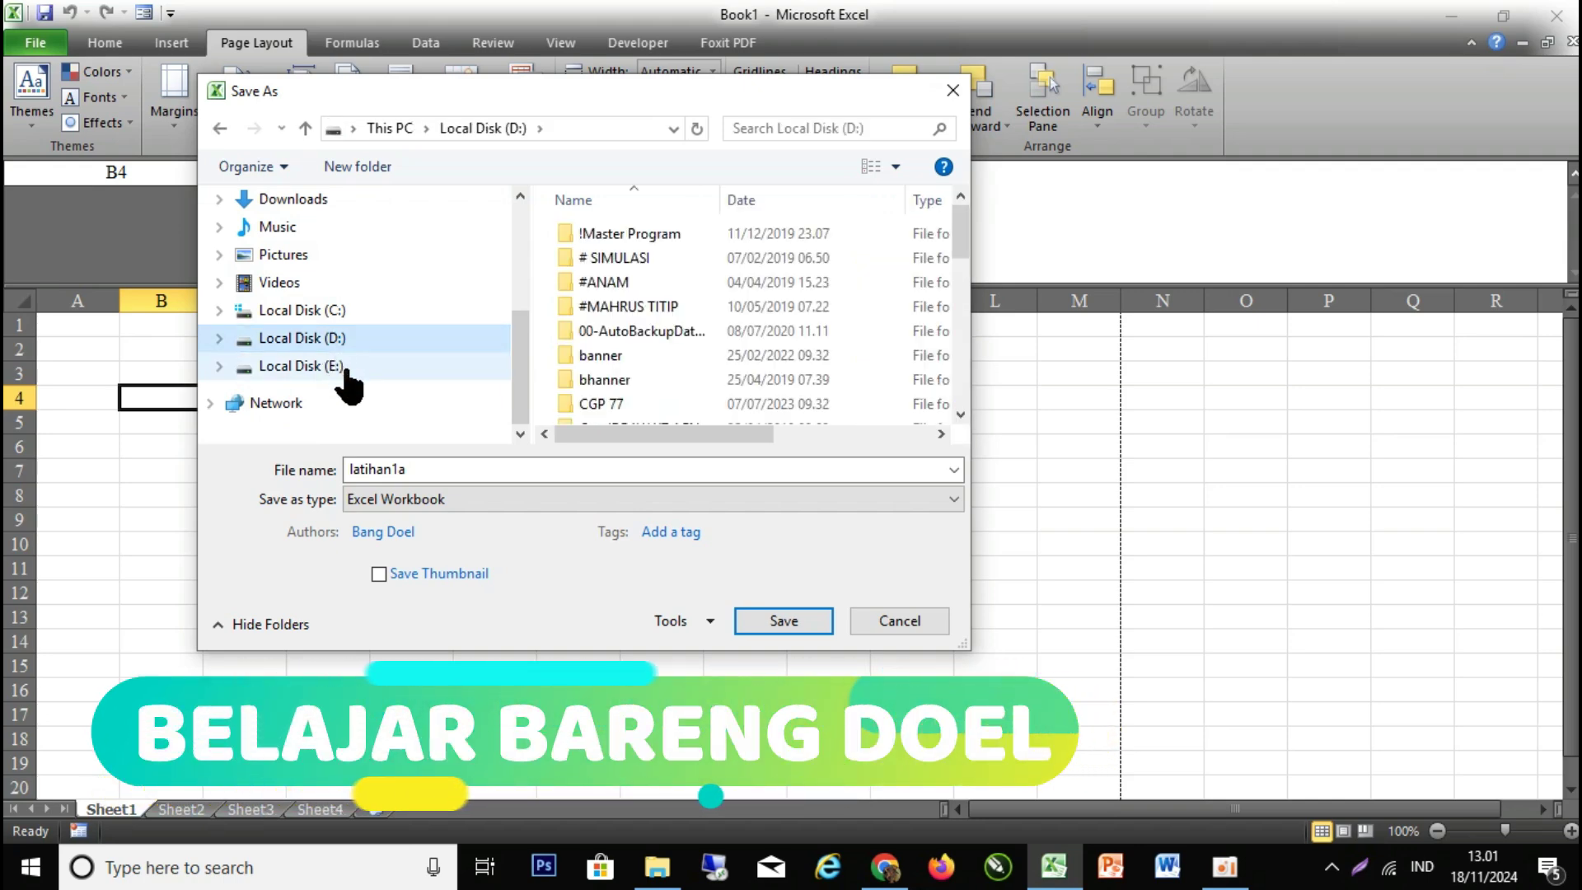
{"action": "left_click", "coordinate": [333, 366]}
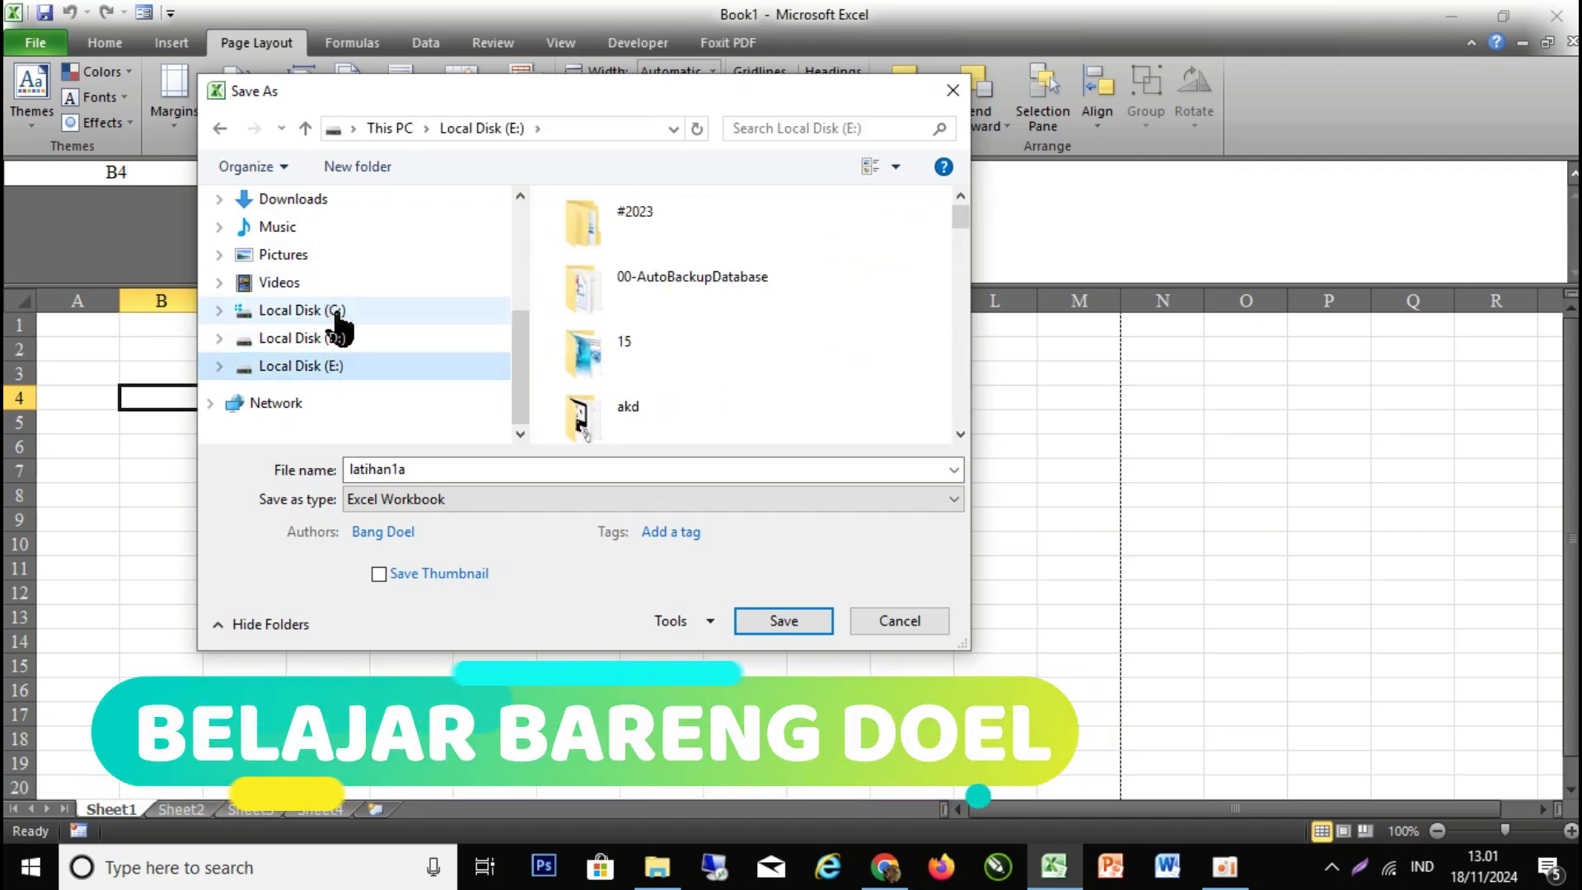
{"action": "left_click", "coordinate": [336, 312]}
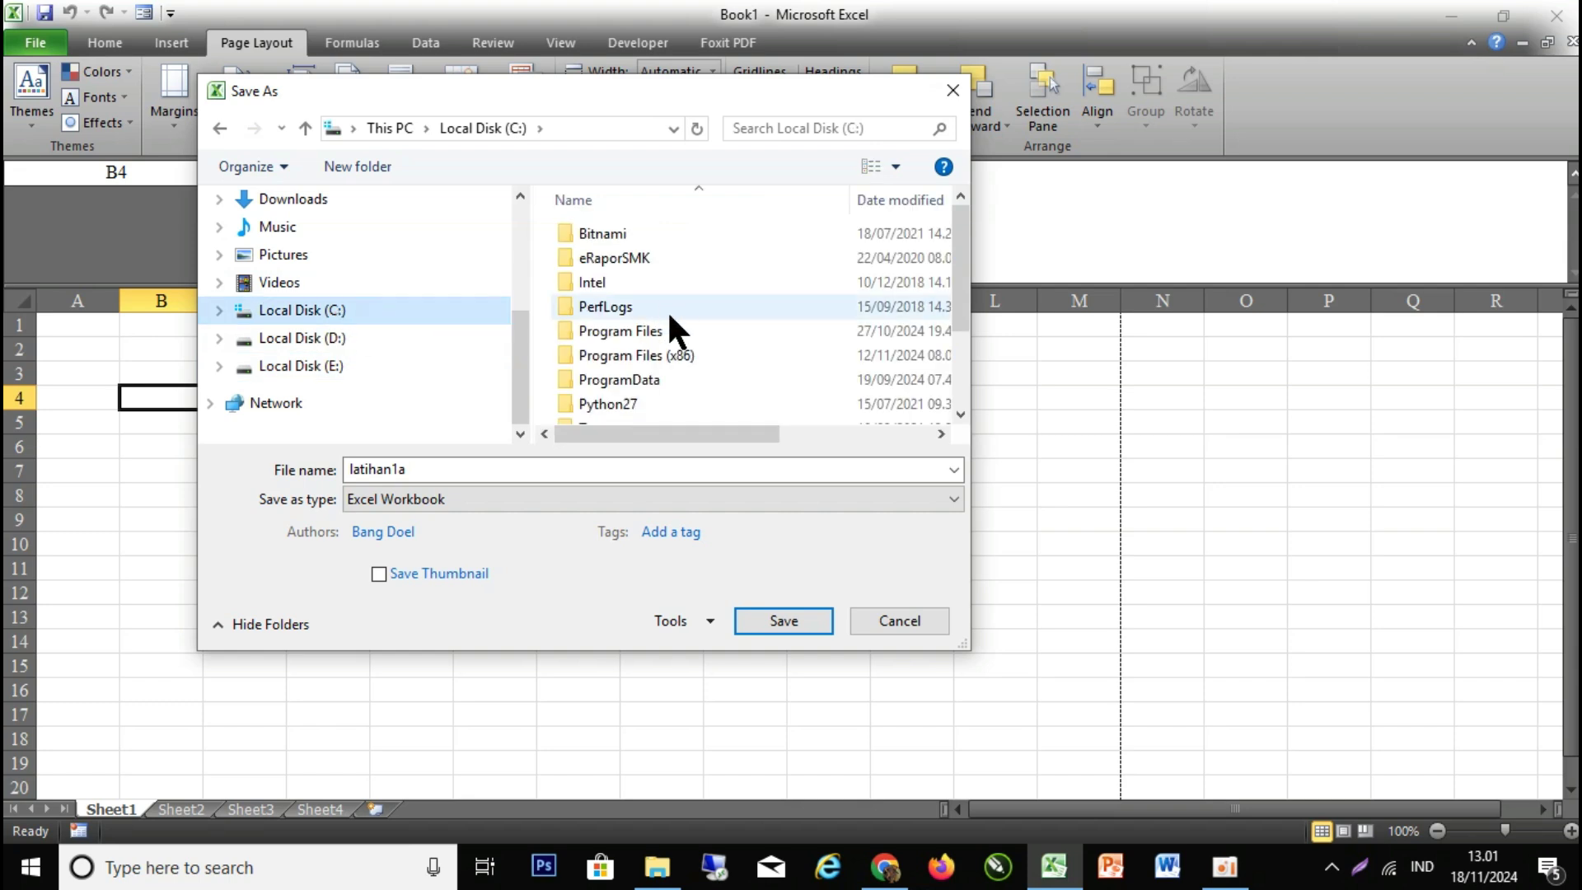
{"action": "left_click_drag", "start_coordinate": [511, 341], "coordinate": [512, 356]}
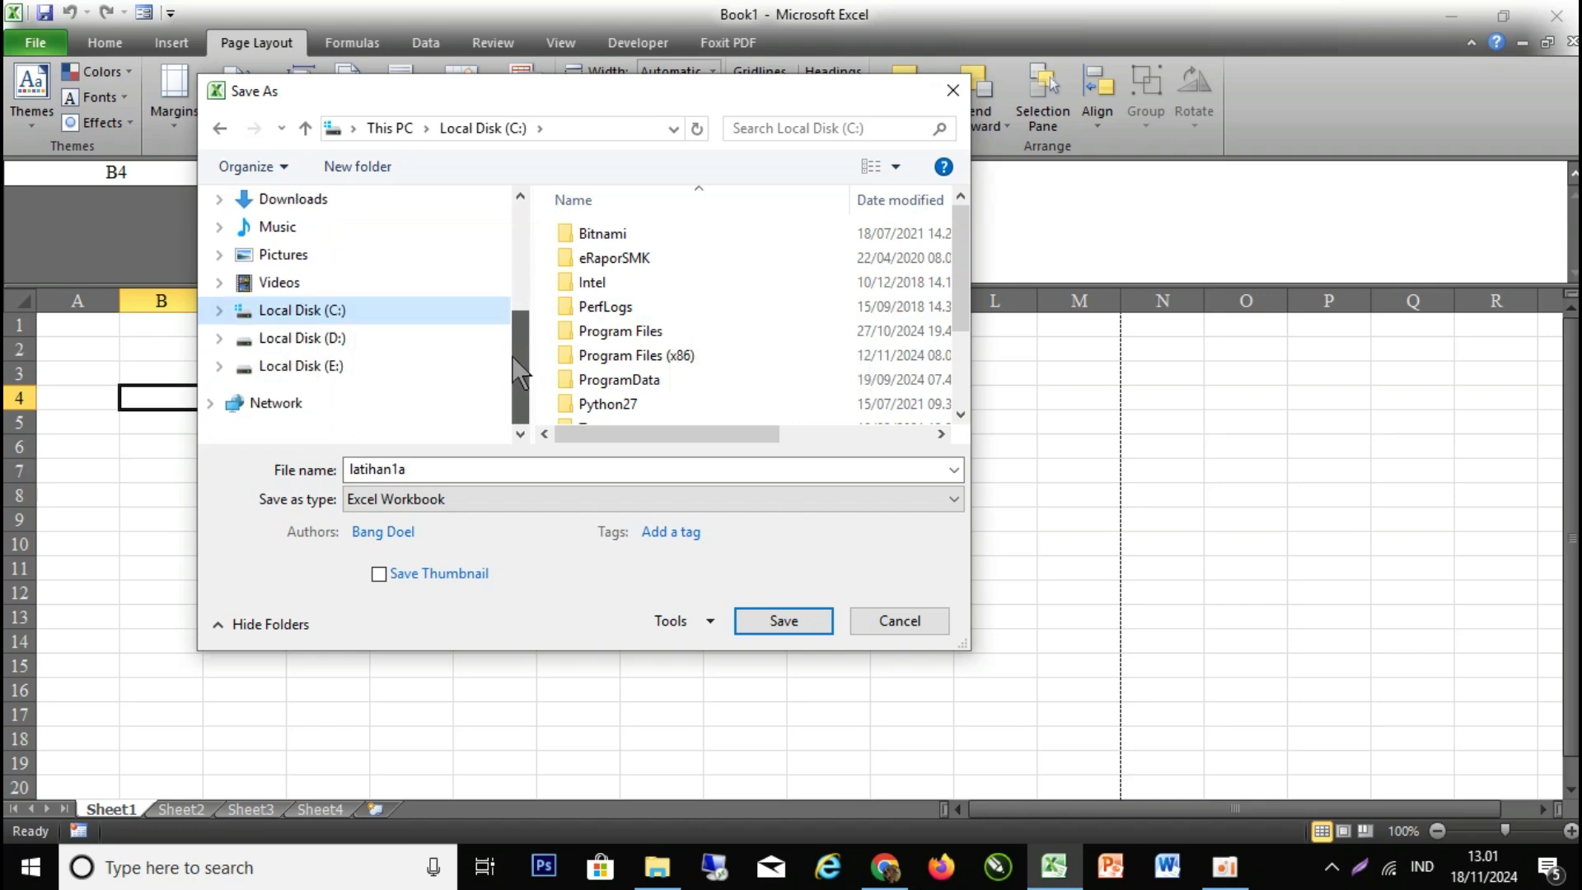
{"action": "left_click", "coordinate": [319, 340]}
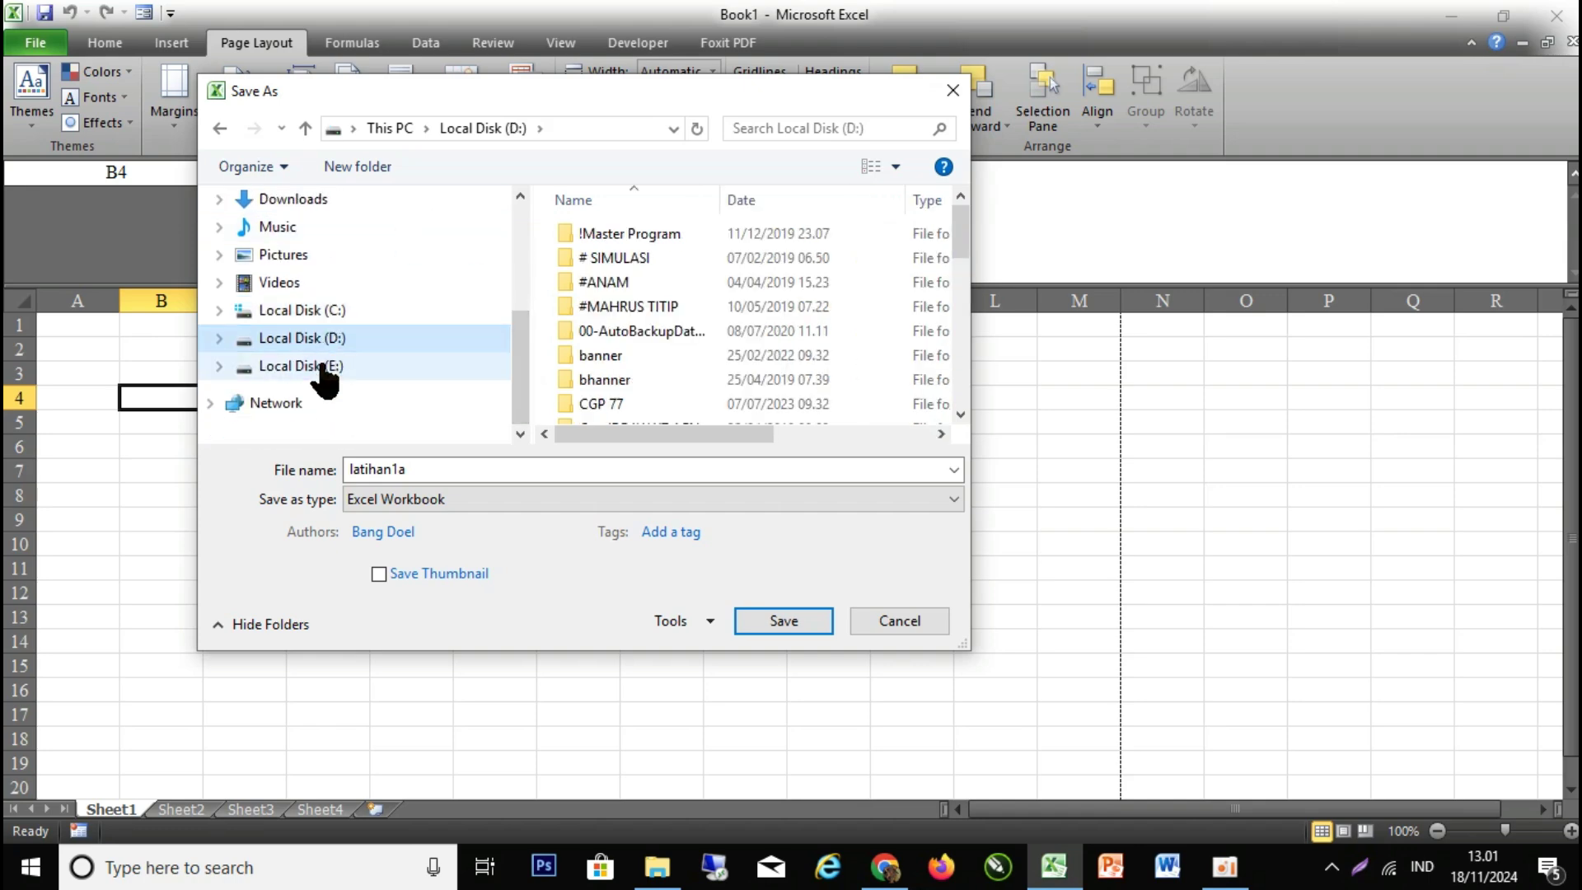
{"action": "left_click", "coordinate": [322, 368]}
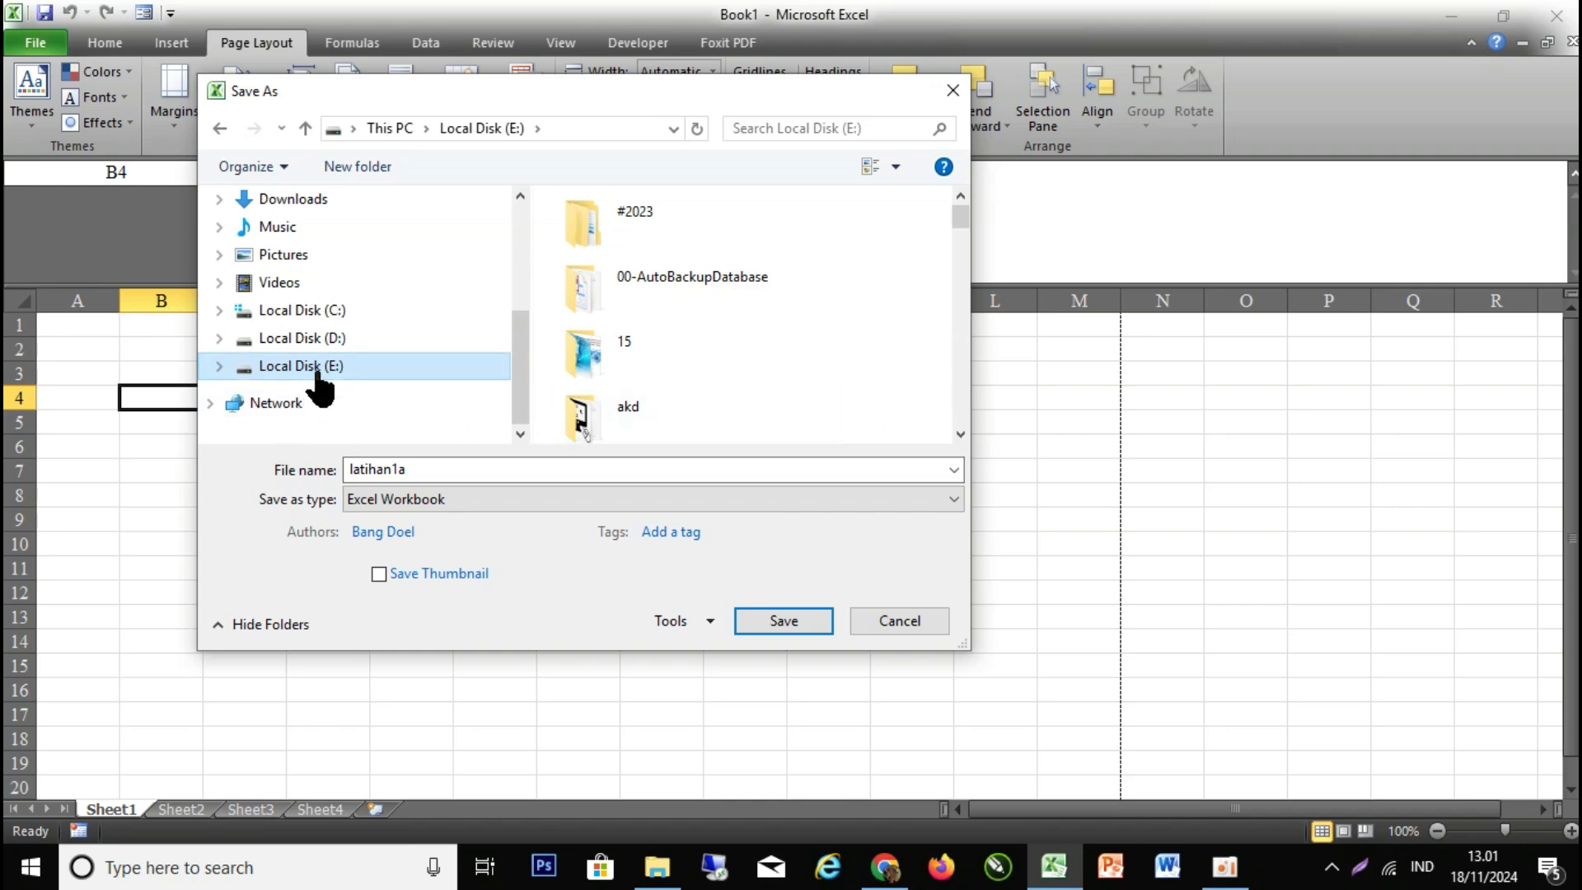
{"action": "left_click", "coordinate": [801, 622]}
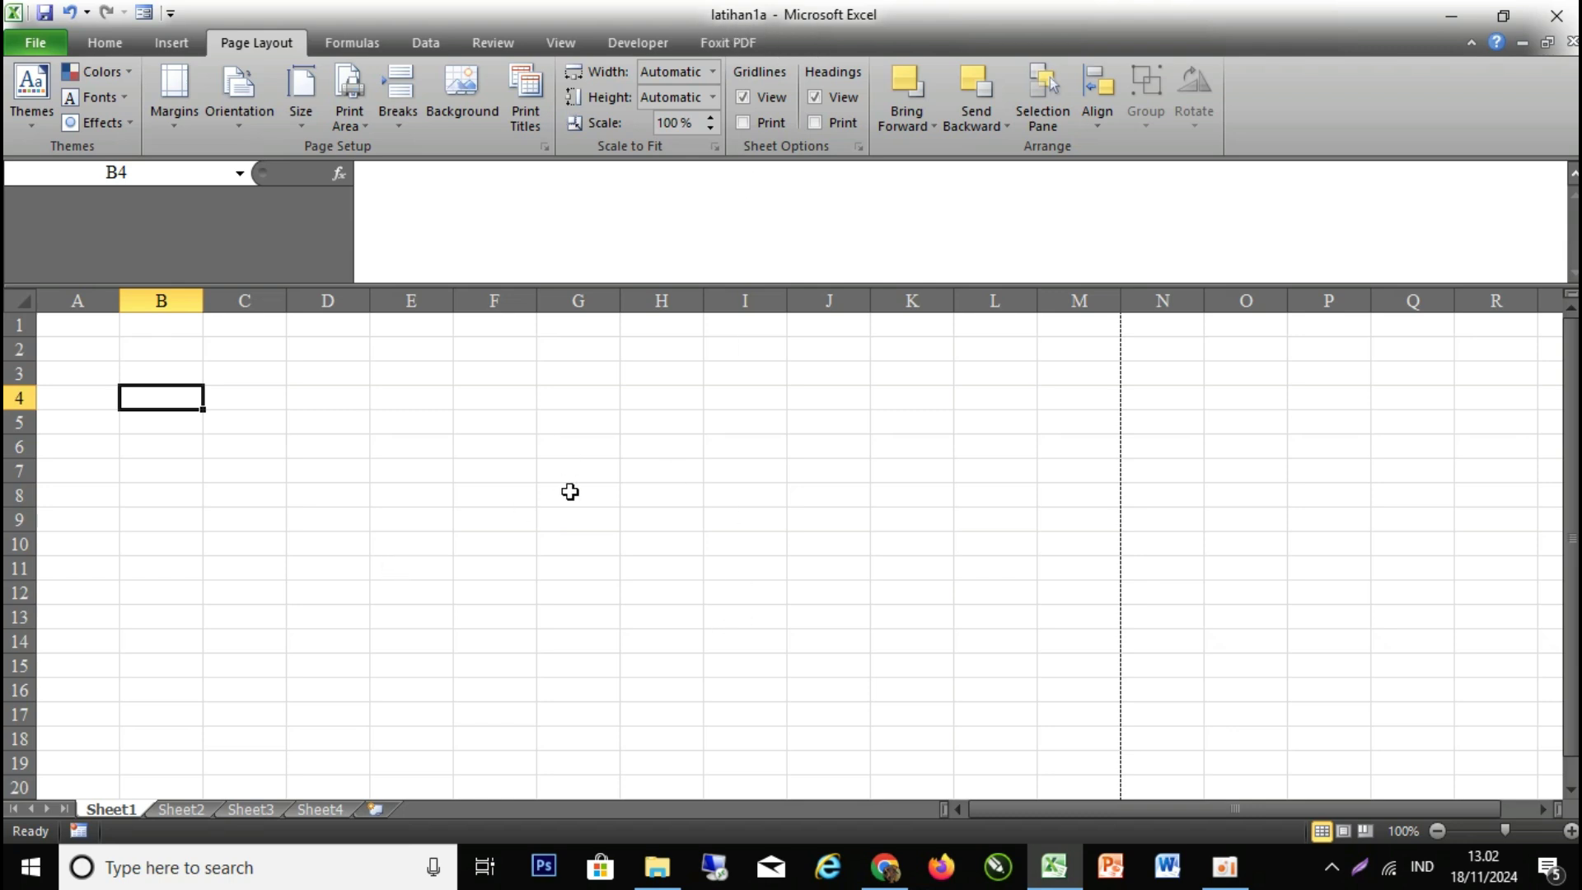
{"action": "scroll", "coordinate": [573, 493], "scroll_direction": "down", "scroll_amount": 2}
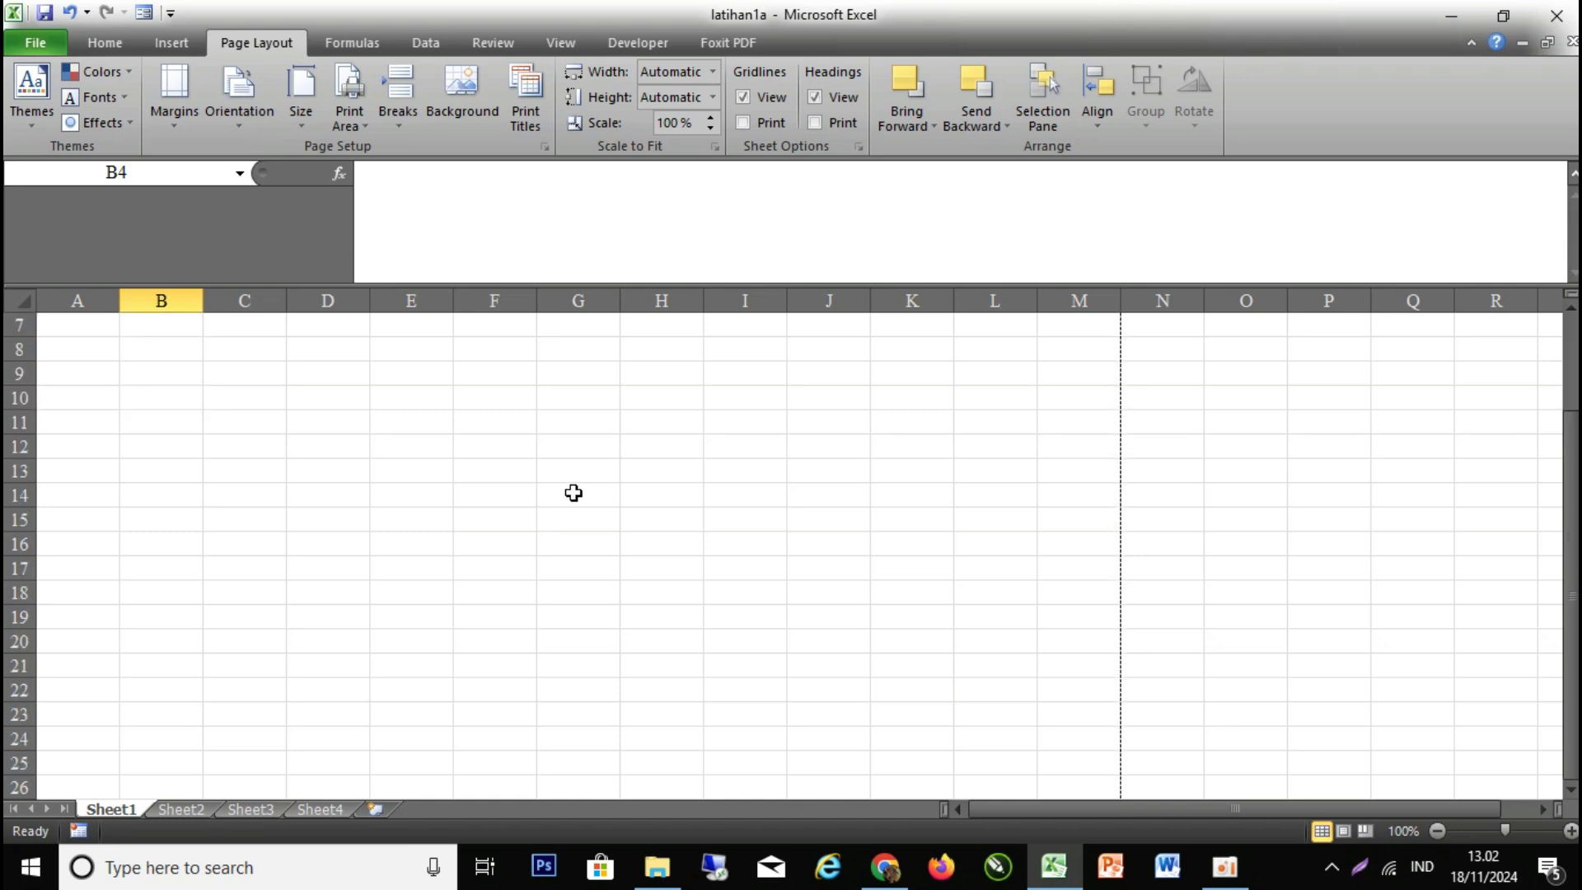
{"action": "left_click_drag", "start_coordinate": [1571, 504], "coordinate": [1571, 486]}
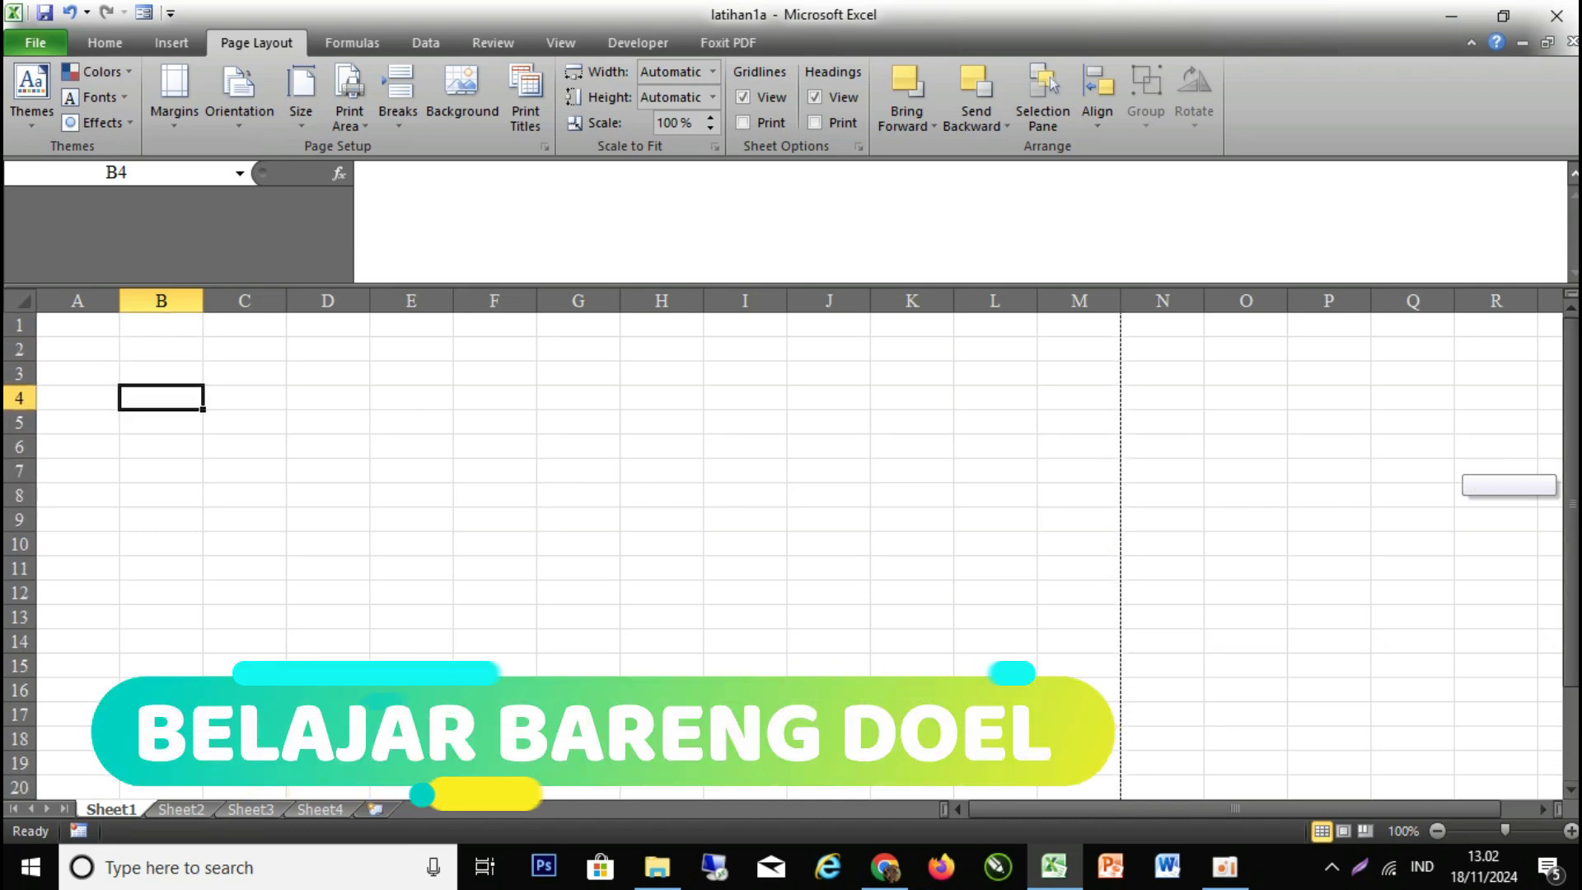
{"action": "left_click", "coordinate": [224, 329]}
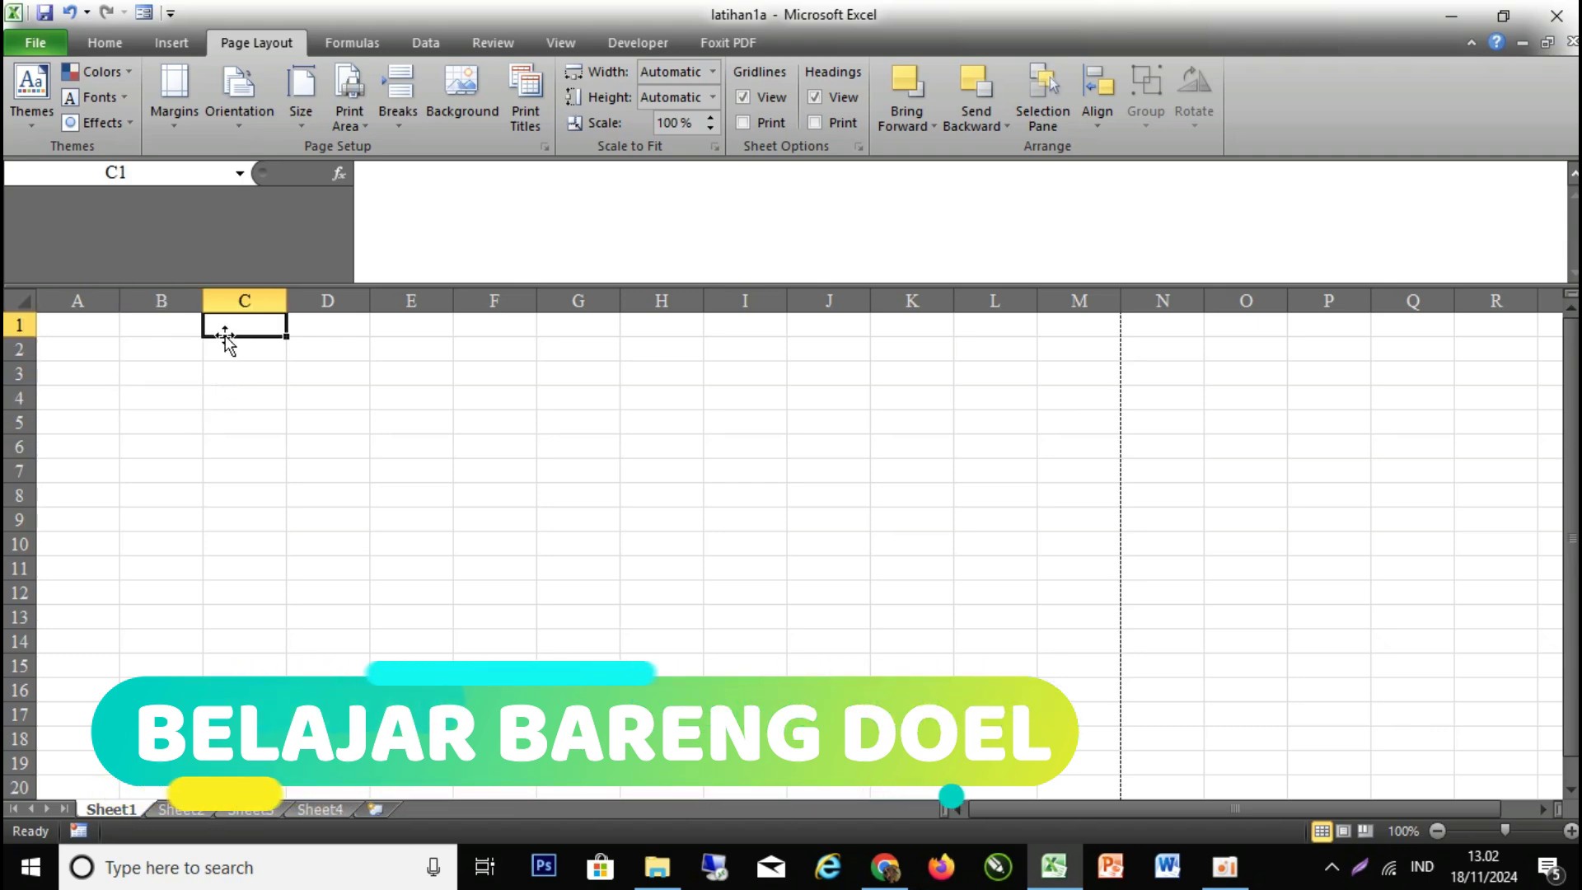